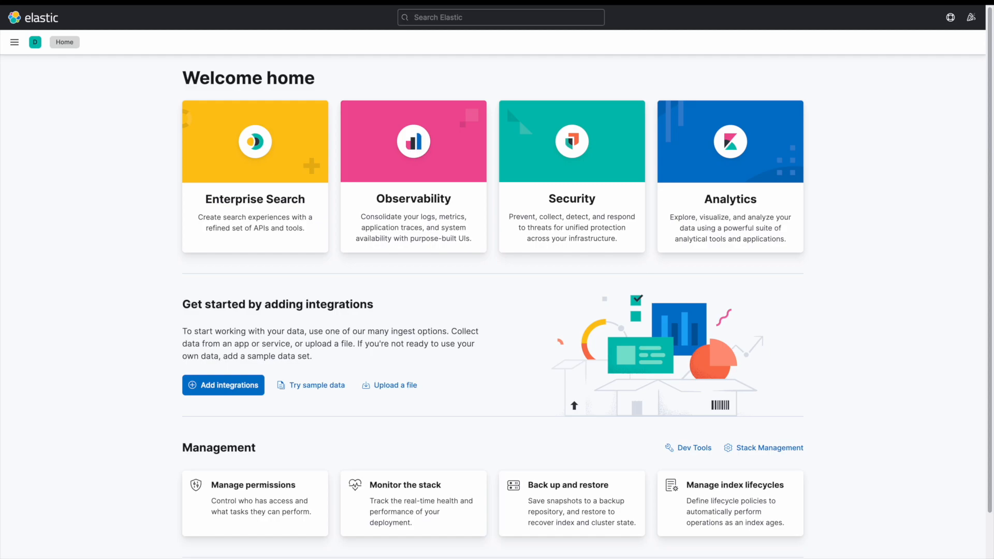
Open Discover from the navigation menu and check the index pattern selector showing foundations.
{"action": "left_click", "coordinate": [15, 42]}
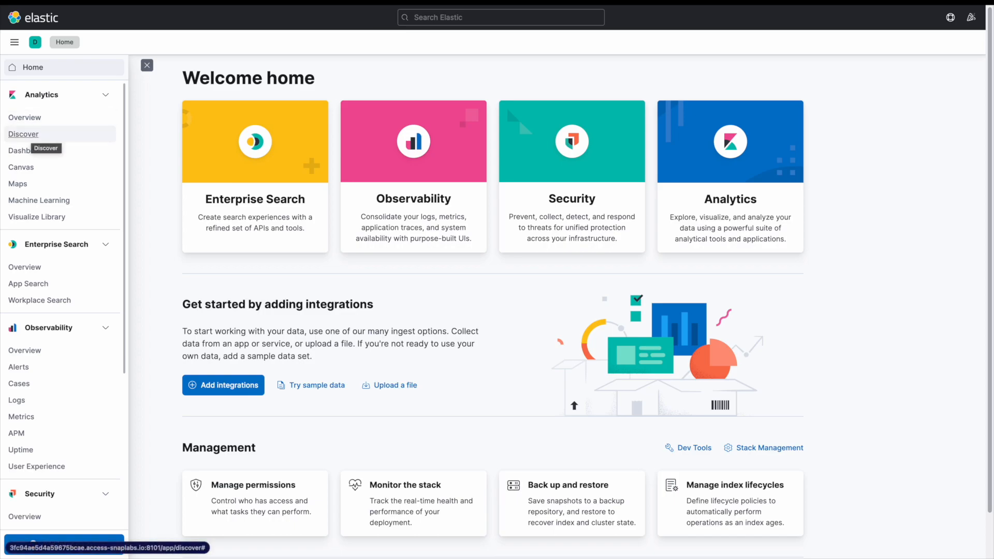
{"action": "left_click", "coordinate": [23, 135]}
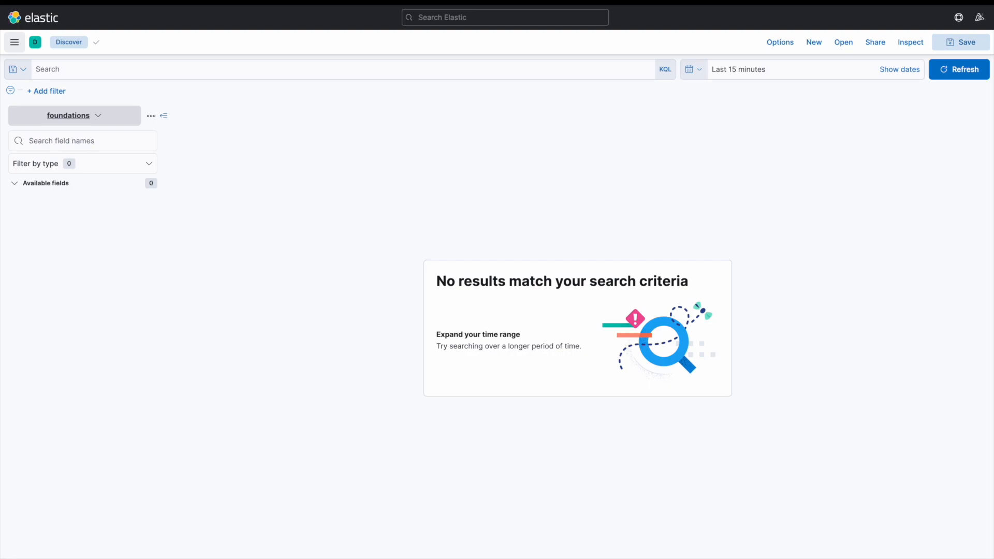
{"action": "left_click", "coordinate": [98, 115]}
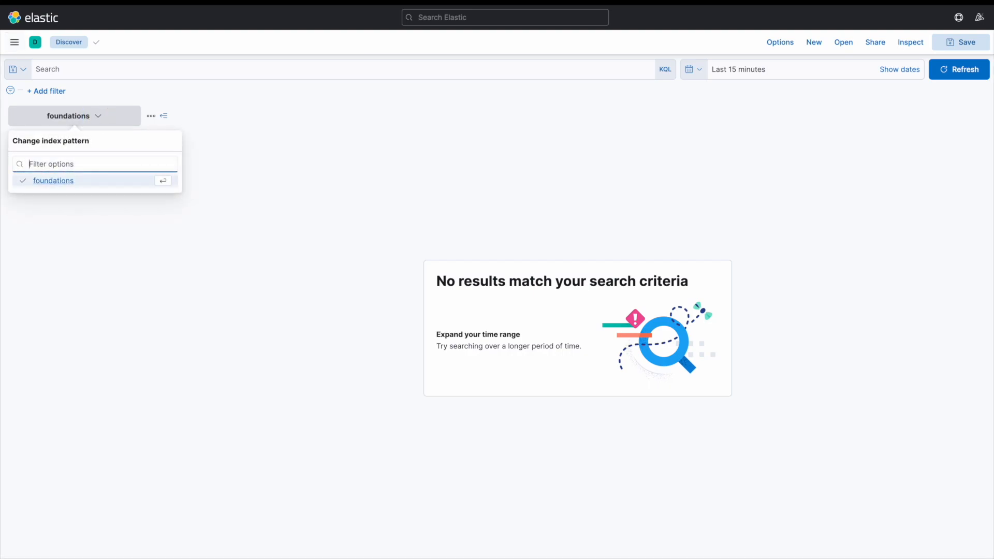
{"action": "left_click", "coordinate": [93, 116]}
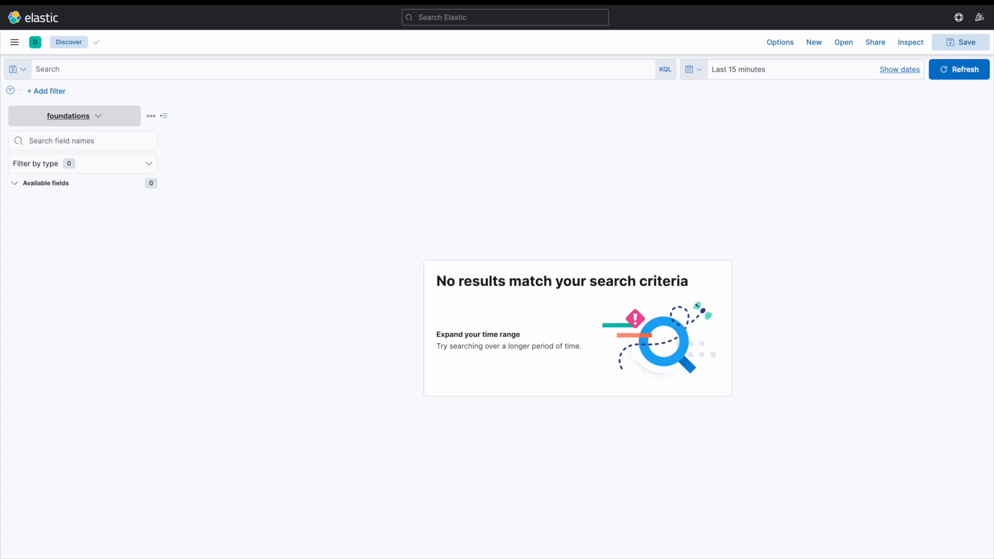
Set the time range to the last 1 year.
{"action": "left_click", "coordinate": [900, 70]}
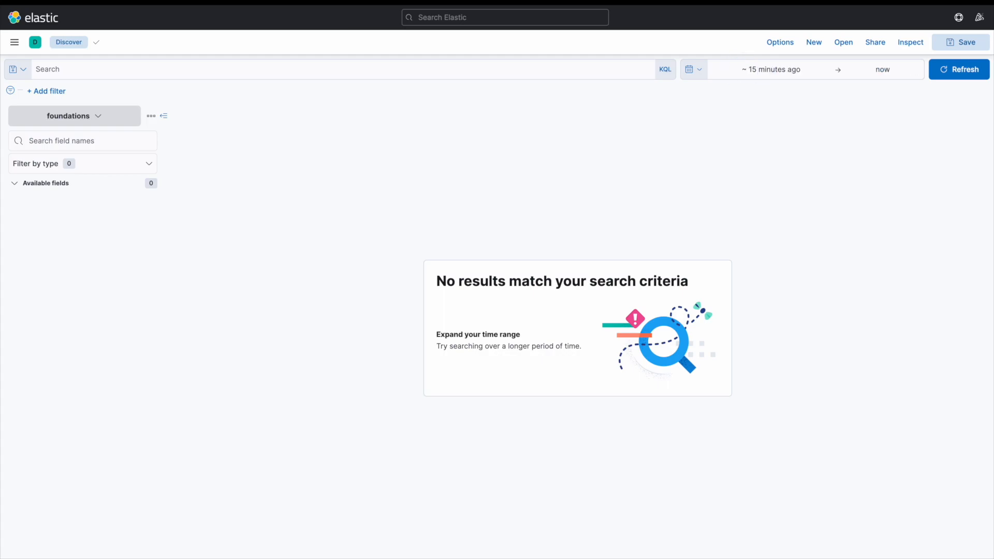
{"action": "left_click", "coordinate": [694, 69]}
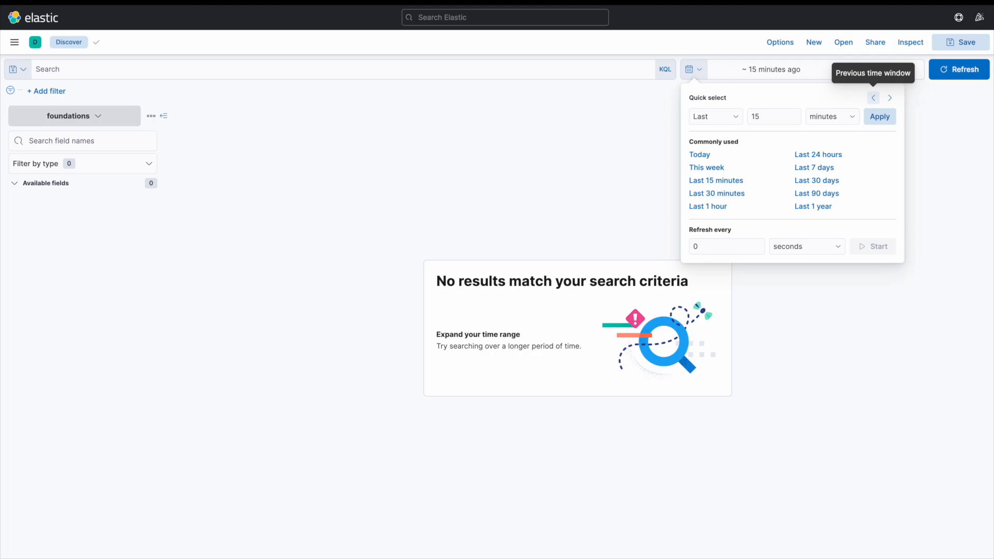
{"action": "left_click", "coordinate": [813, 206]}
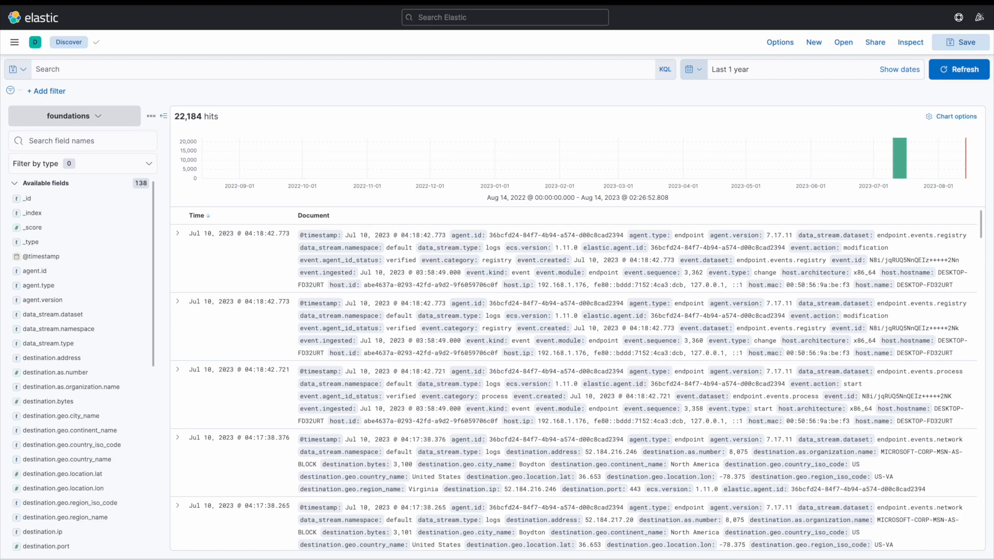
Zoom the histogram to Jul 10, 2023 from about 01:49 to 04:55.
{"action": "mouse_move", "coordinate": [901, 158]}
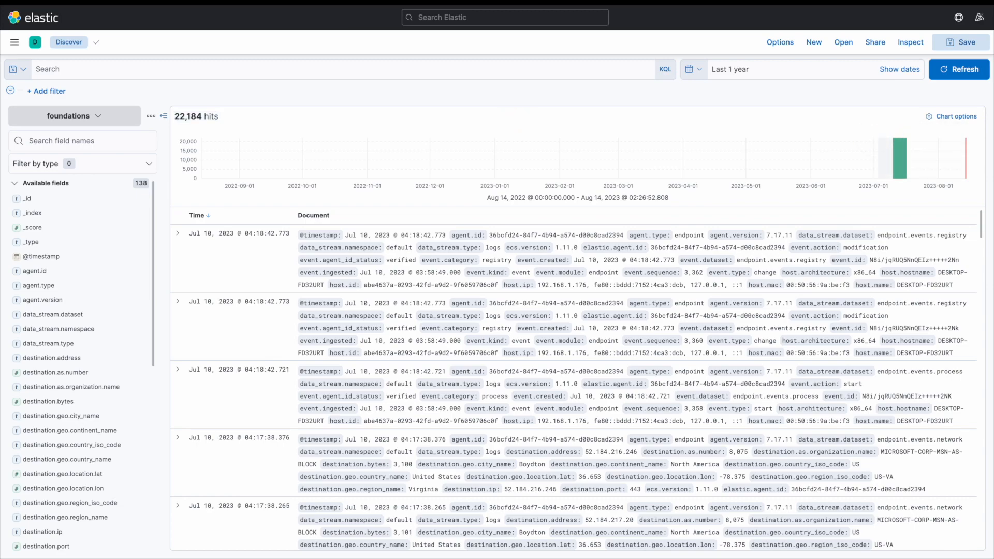
{"action": "left_click_drag", "start_coordinate": [882, 143], "coordinate": [922, 145]}
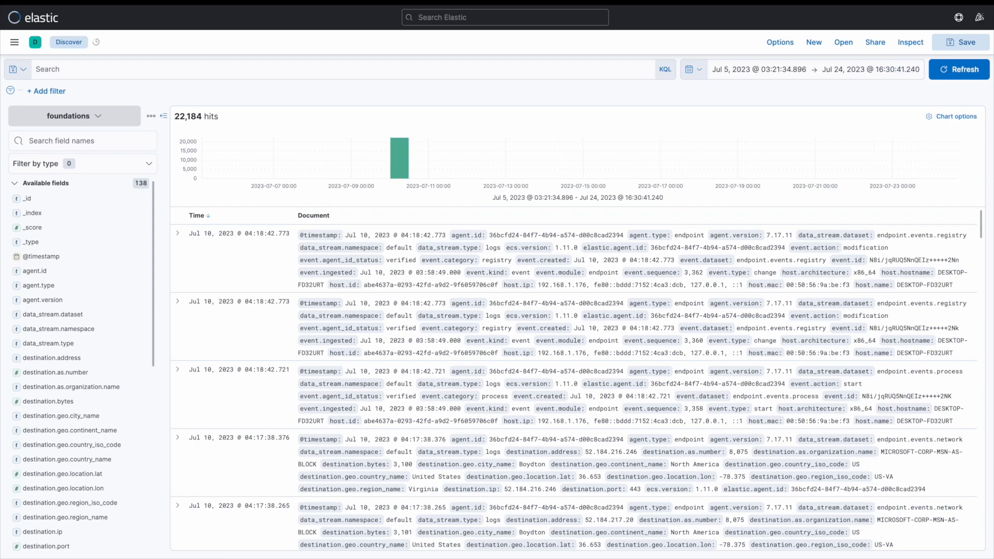
{"action": "left_click_drag", "start_coordinate": [373, 155], "coordinate": [477, 144]}
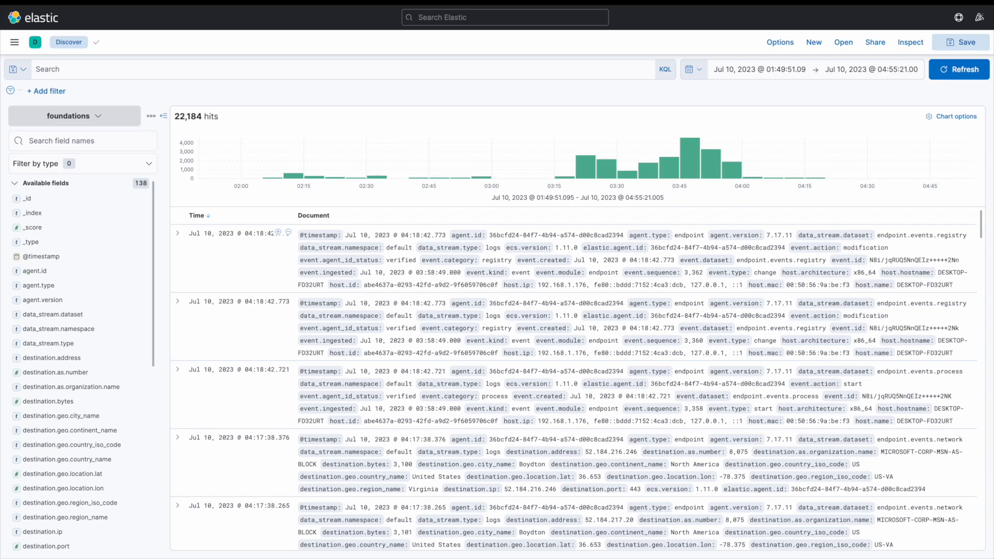
Expand the first document in the results list.
{"action": "scroll", "coordinate": [570, 378], "scroll_direction": "down", "scroll_amount": 10}
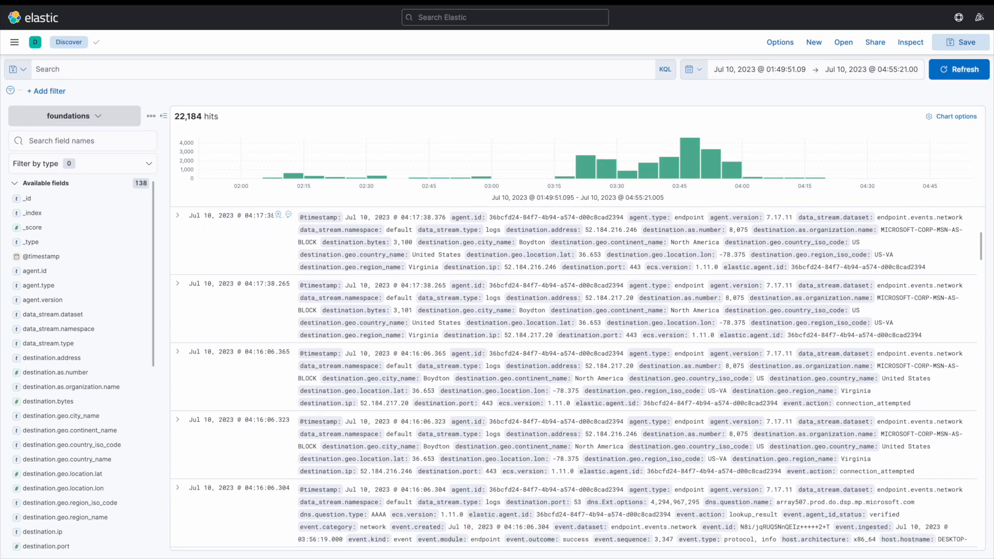
{"action": "scroll", "coordinate": [279, 370], "scroll_direction": "up", "scroll_amount": 10}
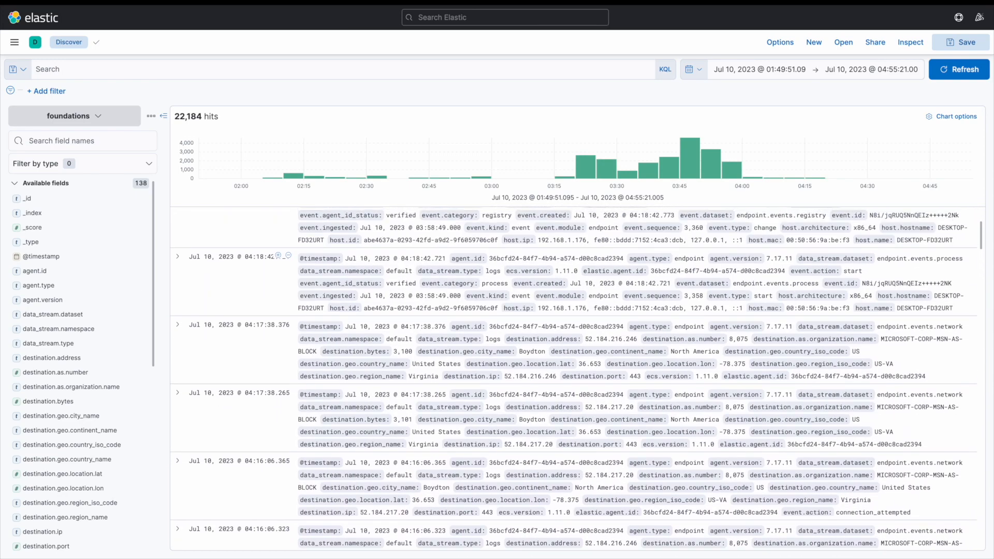
{"action": "left_click", "coordinate": [177, 233]}
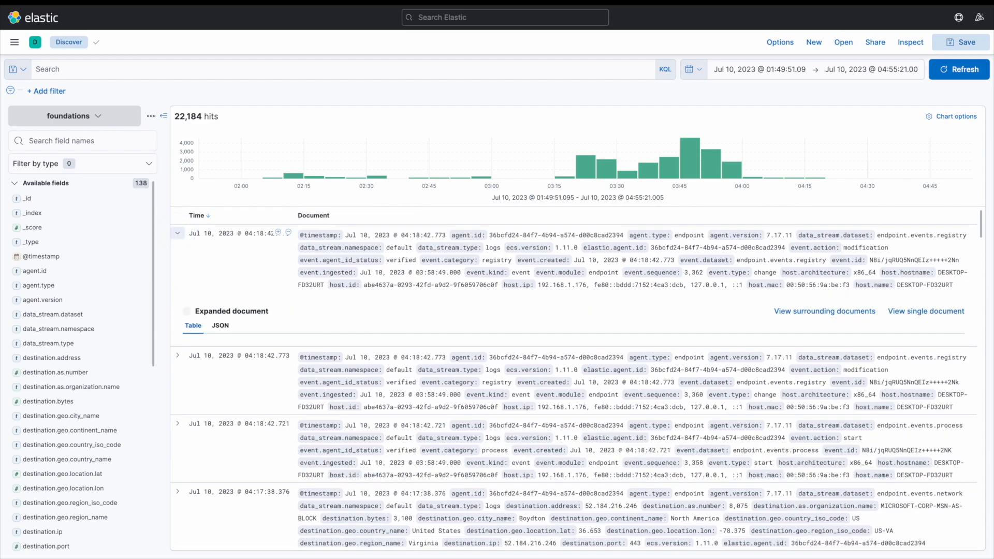
Switch the expanded document to its JSON view and read through it, highlighting the agent id value.
{"action": "scroll", "coordinate": [570, 378], "scroll_direction": "down", "scroll_amount": 1}
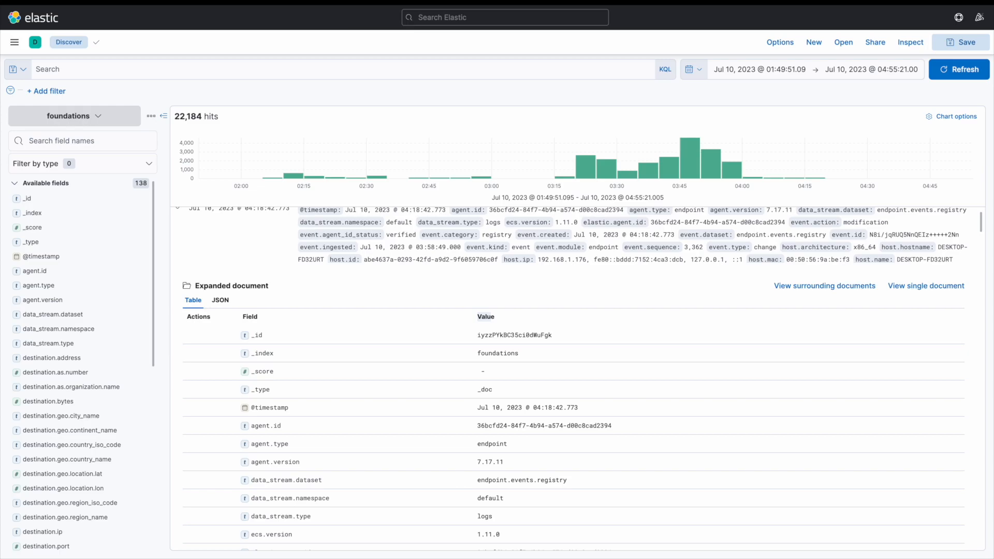
{"action": "left_click", "coordinate": [220, 300]}
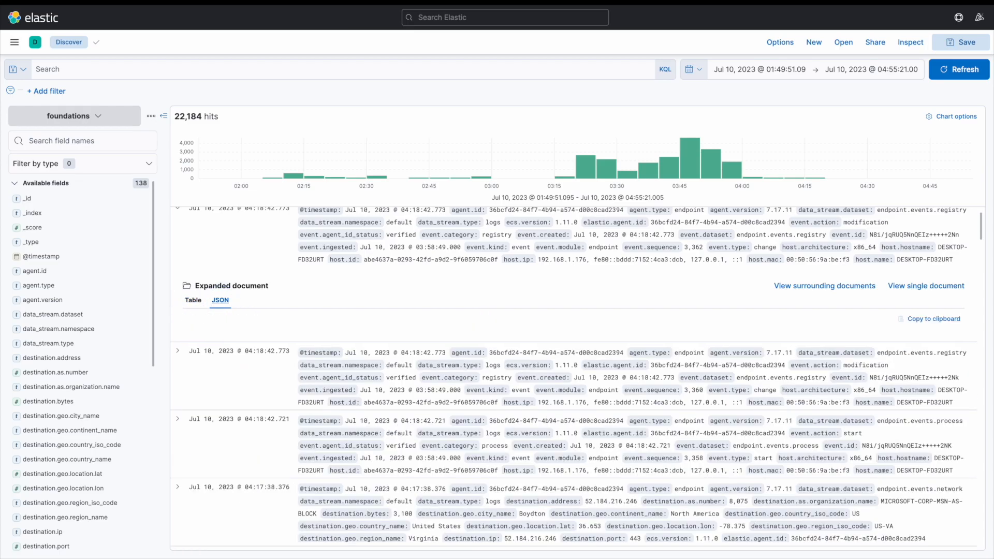
{"action": "scroll", "coordinate": [570, 378], "scroll_direction": "down", "scroll_amount": 5}
{"action": "scroll", "coordinate": [570, 378], "scroll_direction": "down", "scroll_amount": 2}
{"action": "left_click_drag", "start_coordinate": [241, 340], "coordinate": [402, 340]}
{"action": "scroll", "coordinate": [401, 340], "scroll_direction": "down", "scroll_amount": 2}
{"action": "scroll", "coordinate": [570, 378], "scroll_direction": "down", "scroll_amount": 2}
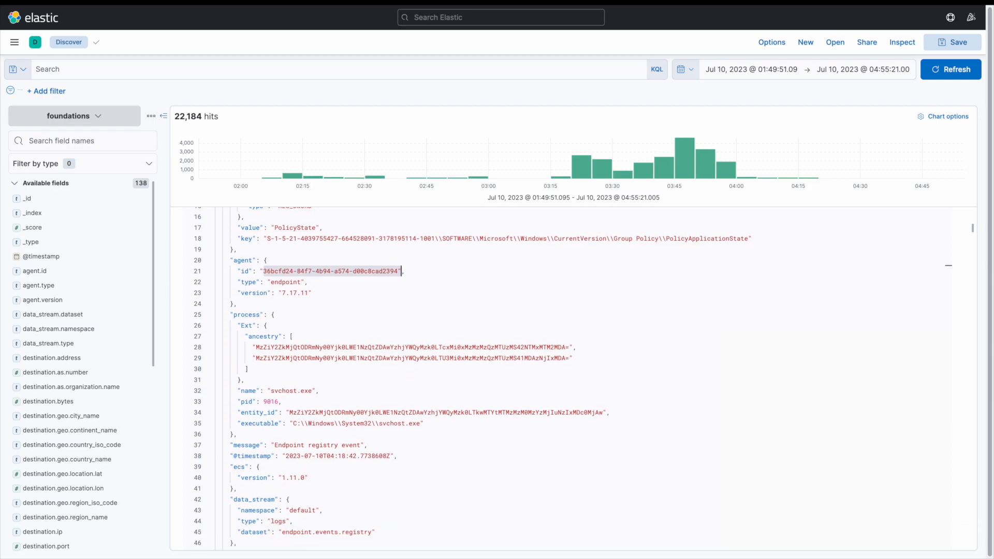
{"action": "left_click", "coordinate": [245, 391]}
{"action": "left_click_drag", "start_coordinate": [267, 390], "coordinate": [319, 390]}
{"action": "left_click", "coordinate": [358, 365]}
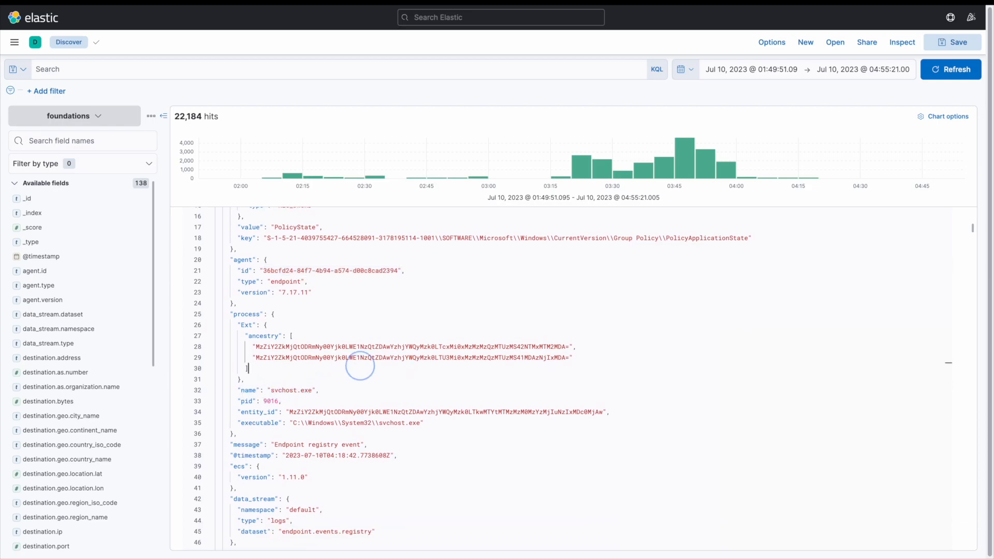
{"action": "scroll", "coordinate": [359, 365], "scroll_direction": "up", "scroll_amount": 5}
Return to the table view, review the document's field values, and collapse the document.
{"action": "left_click", "coordinate": [193, 325]}
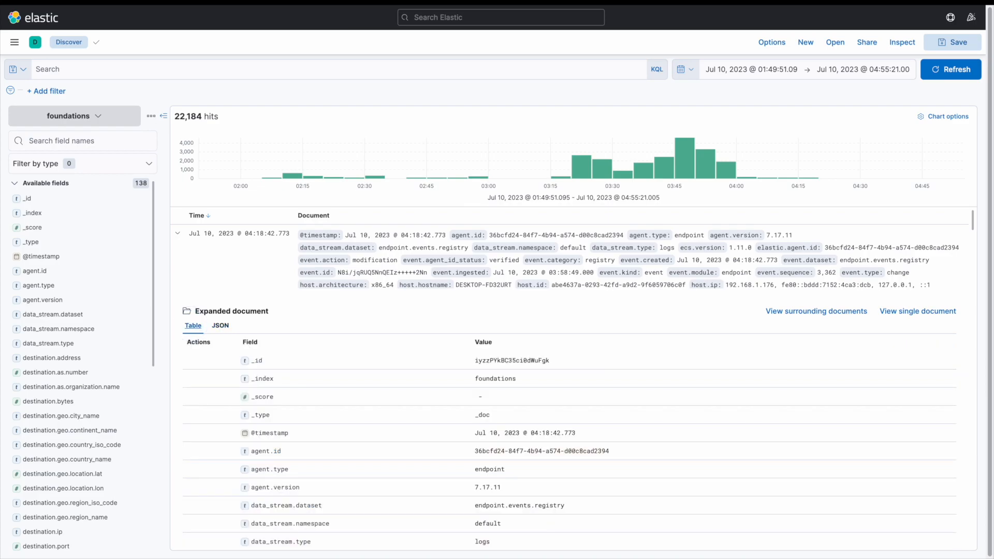
{"action": "left_click_drag", "start_coordinate": [282, 451], "coordinate": [253, 451]}
{"action": "left_click_drag", "start_coordinate": [603, 452], "coordinate": [476, 449]}
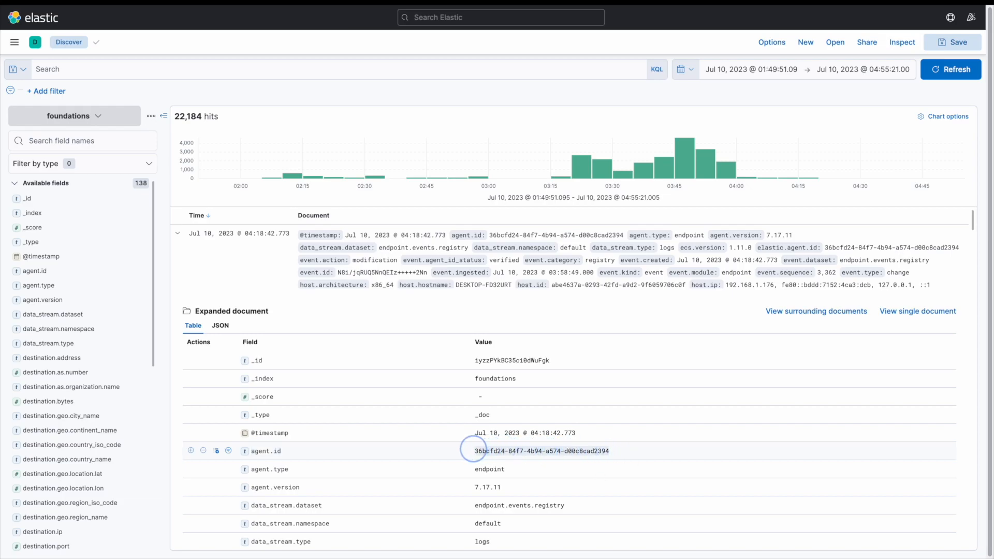
{"action": "scroll", "coordinate": [477, 445], "scroll_direction": "down", "scroll_amount": 4}
{"action": "scroll", "coordinate": [477, 433], "scroll_direction": "down", "scroll_amount": 9}
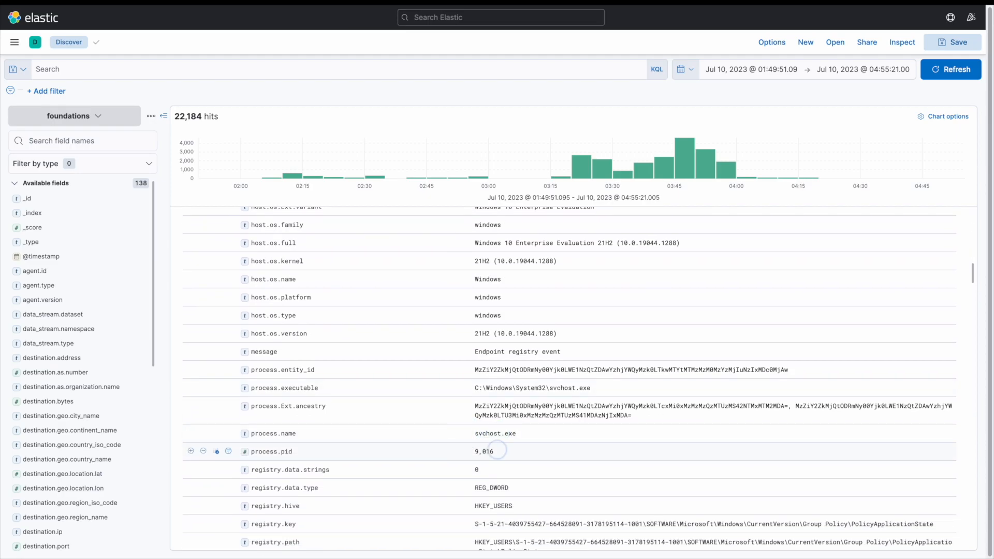
{"action": "scroll", "coordinate": [469, 450], "scroll_direction": "up", "scroll_amount": 10}
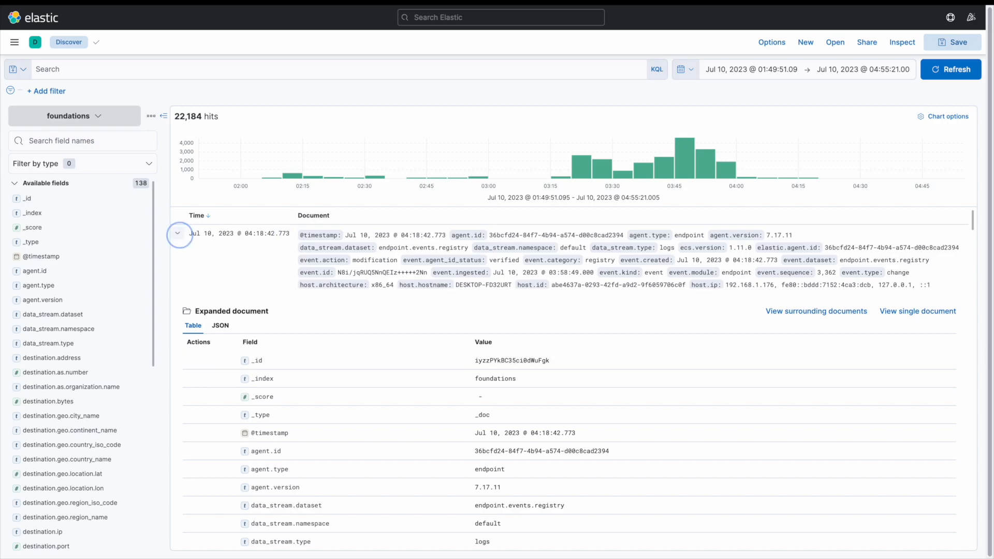
{"action": "left_click", "coordinate": [177, 233]}
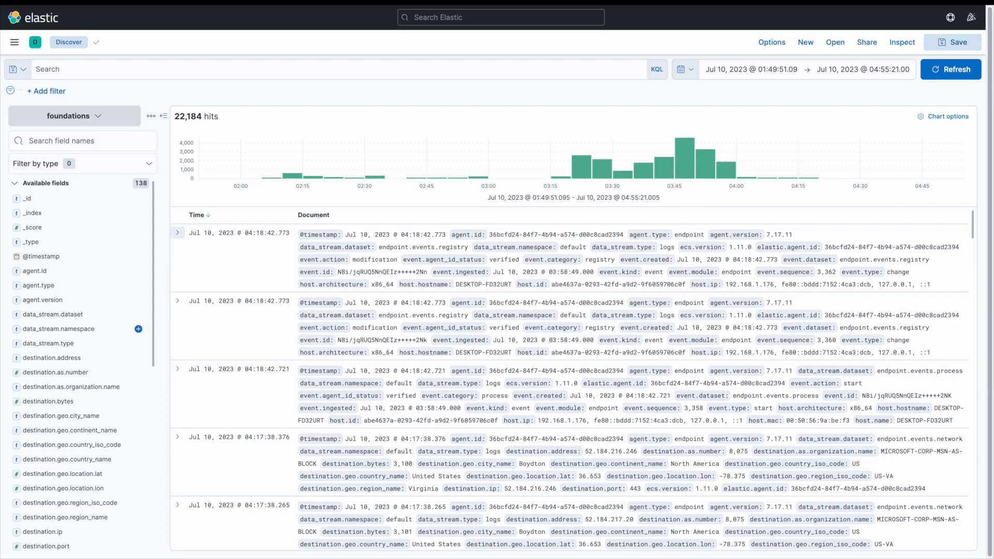
Inspect the top values of the agent, data_stream.dataset and destination fields in the field list.
{"action": "left_click", "coordinate": [52, 314]}
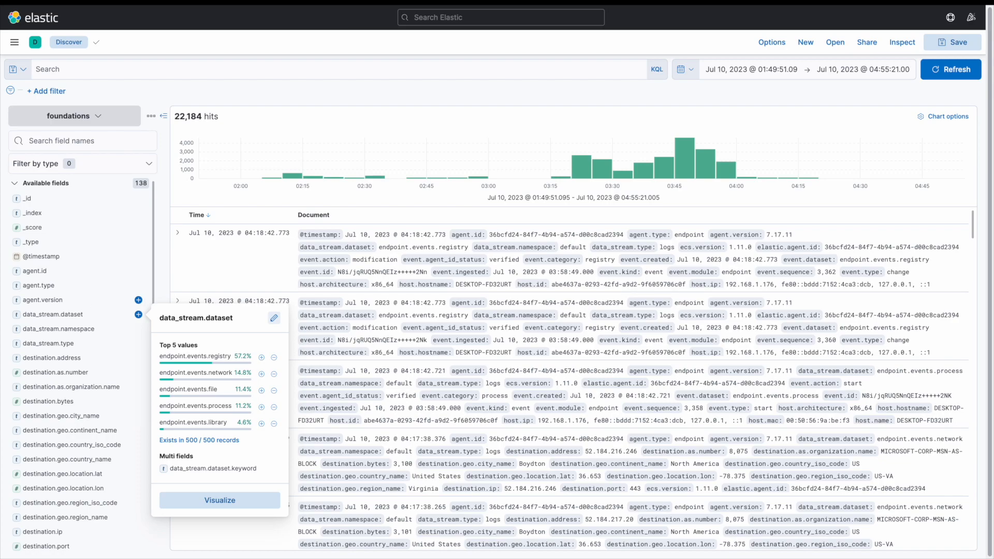
{"action": "left_click", "coordinate": [89, 300]}
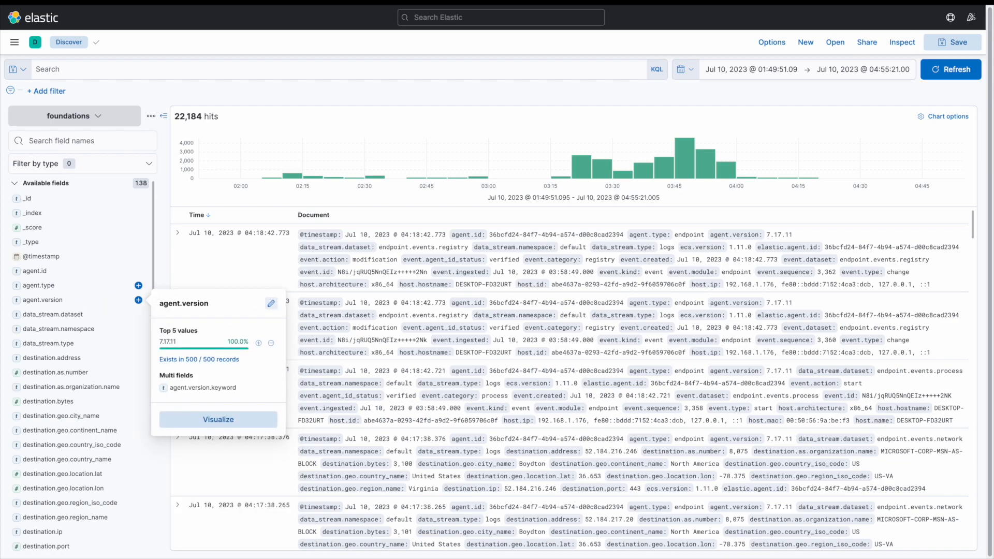
{"action": "left_click", "coordinate": [88, 286]}
{"action": "left_click", "coordinate": [84, 272]}
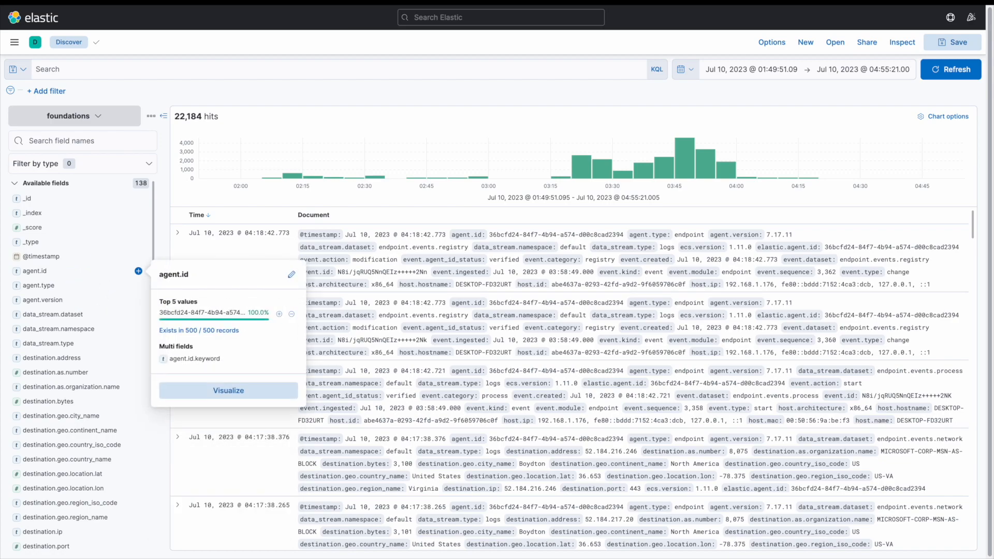
{"action": "left_click", "coordinate": [95, 373]}
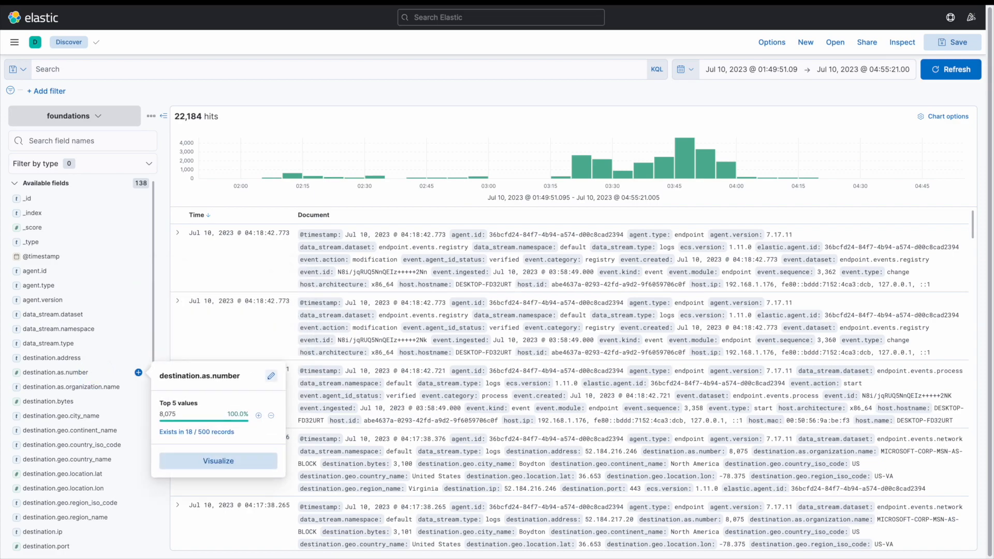
{"action": "left_click", "coordinate": [107, 387]}
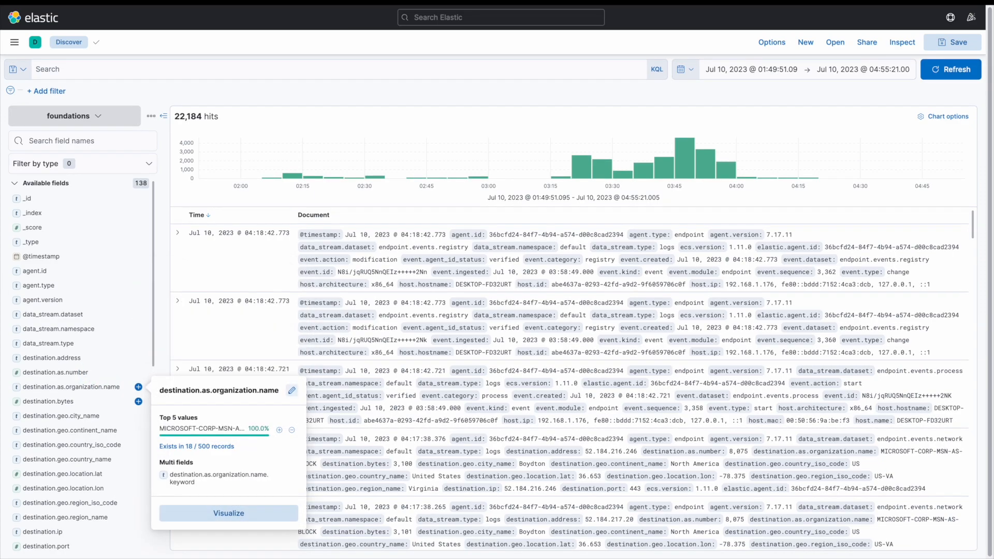
{"action": "left_click", "coordinate": [78, 402]}
{"action": "left_click", "coordinate": [86, 416]}
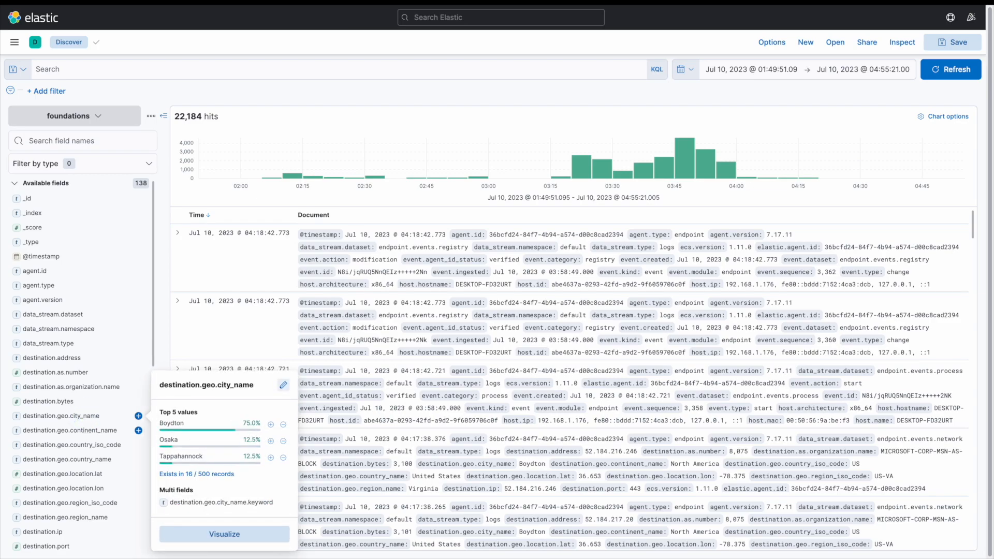
{"action": "left_click", "coordinate": [86, 430]}
{"action": "left_click", "coordinate": [85, 445]}
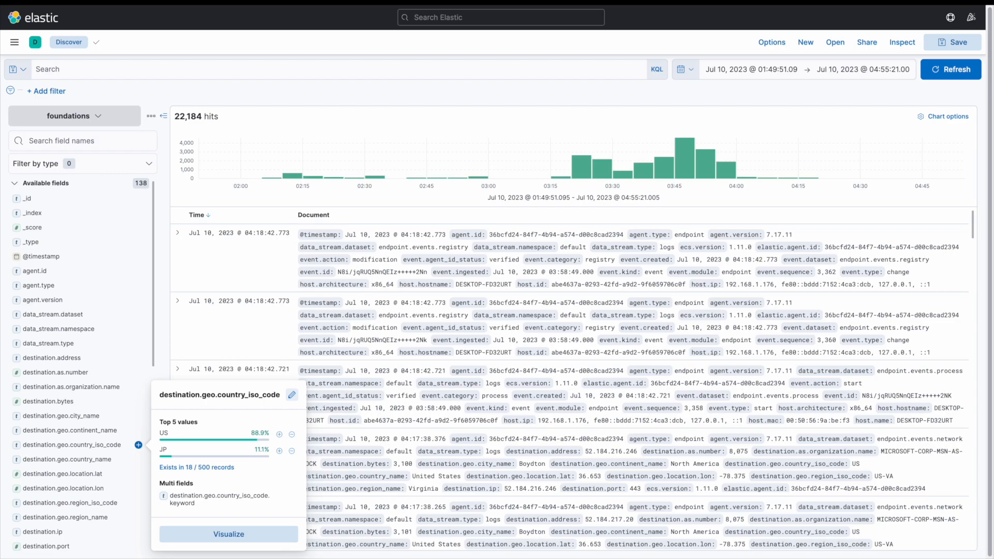
Scroll through the list of available fields.
{"action": "scroll", "coordinate": [83, 418], "scroll_direction": "down", "scroll_amount": 6}
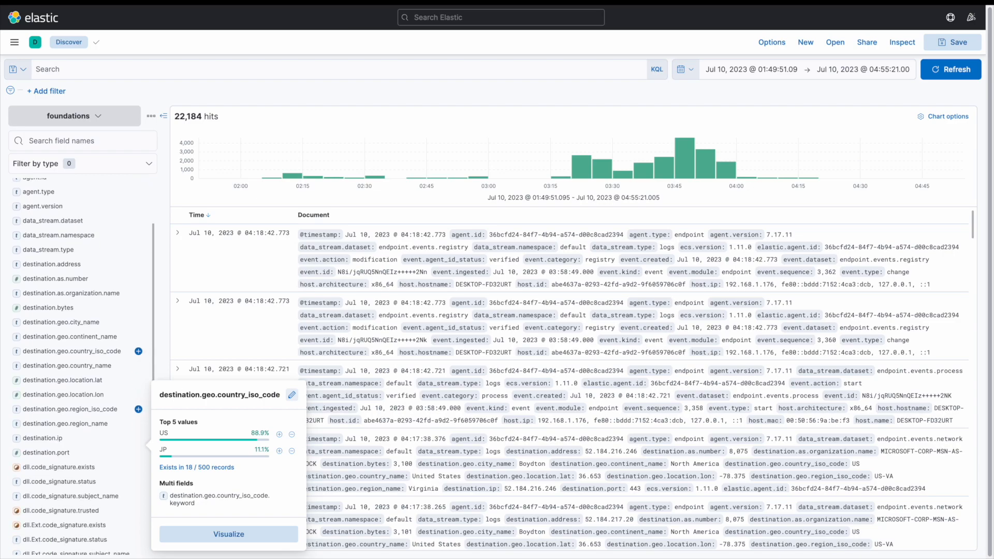
{"action": "scroll", "coordinate": [82, 418], "scroll_direction": "down", "scroll_amount": 7}
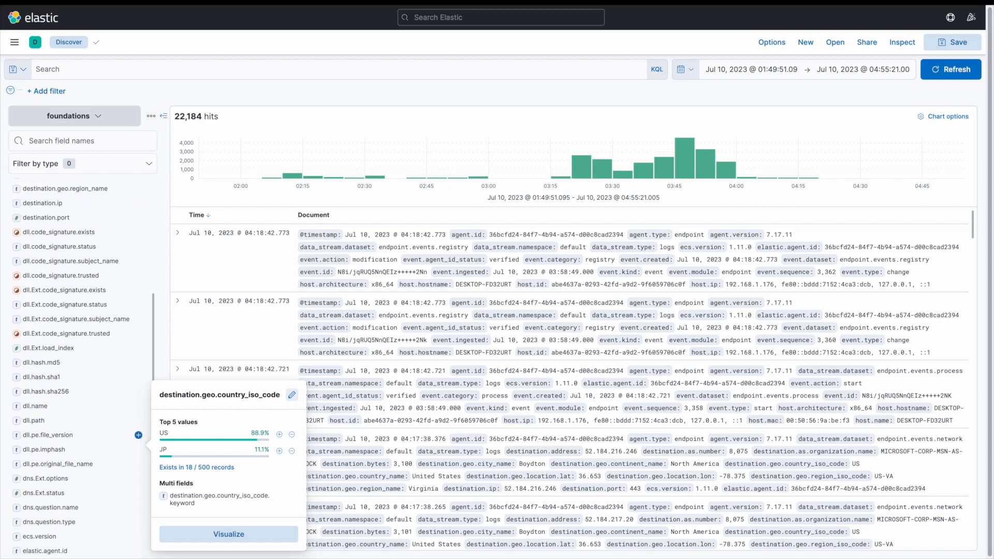
{"action": "scroll", "coordinate": [83, 418], "scroll_direction": "down", "scroll_amount": 7}
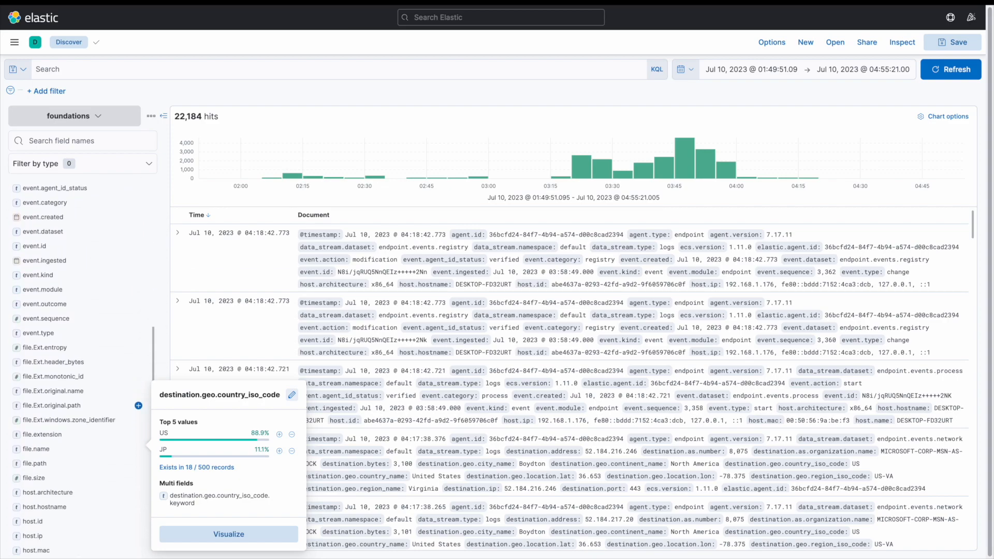
{"action": "scroll", "coordinate": [83, 418], "scroll_direction": "down", "scroll_amount": 3}
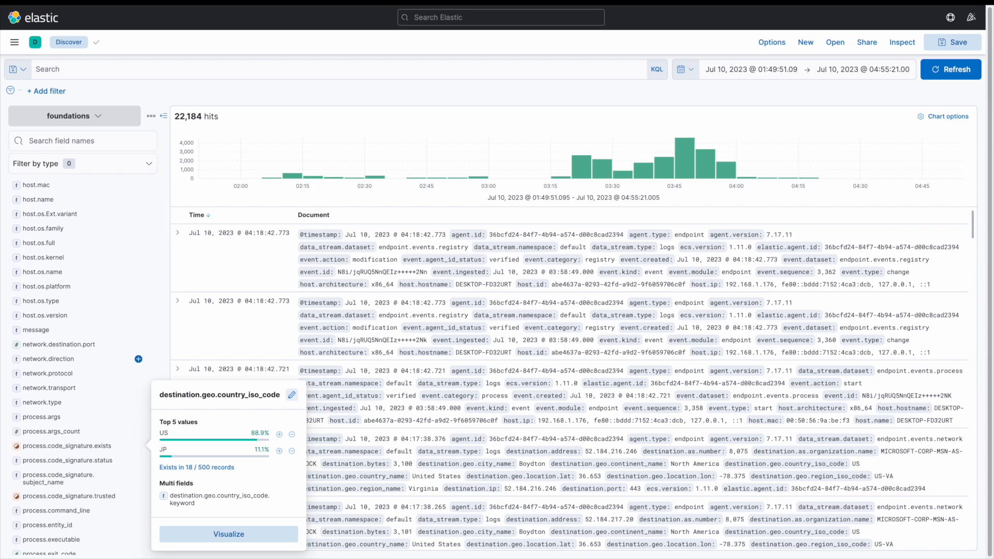
{"action": "scroll", "coordinate": [83, 418], "scroll_direction": "down", "scroll_amount": 3}
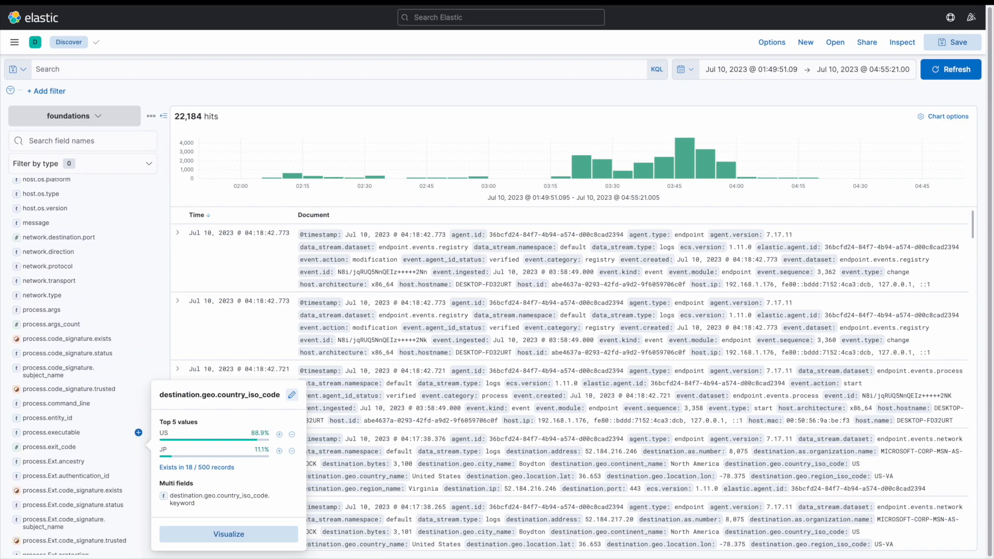
{"action": "scroll", "coordinate": [83, 422], "scroll_direction": "down", "scroll_amount": 2}
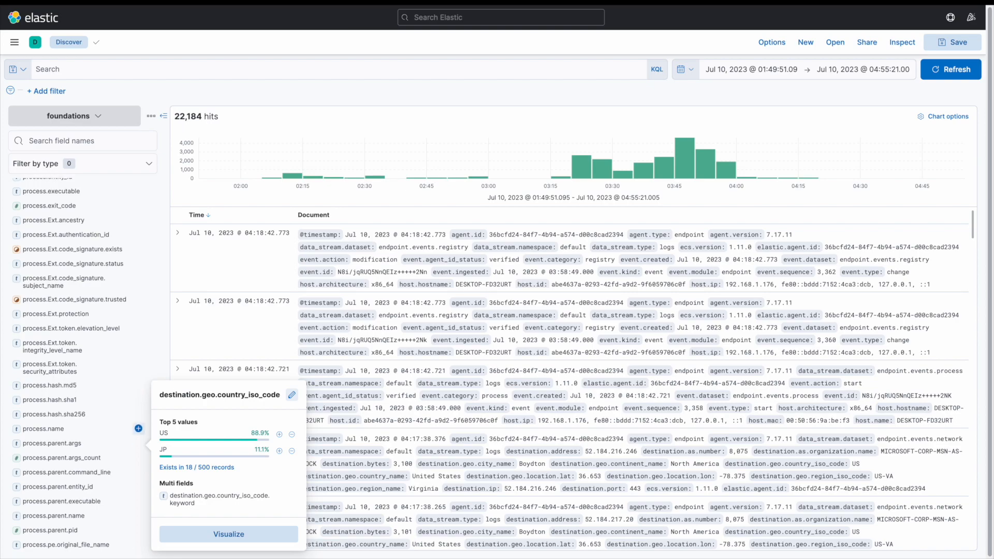
Add process.name as a table column and scroll through its values.
{"action": "left_click", "coordinate": [138, 429]}
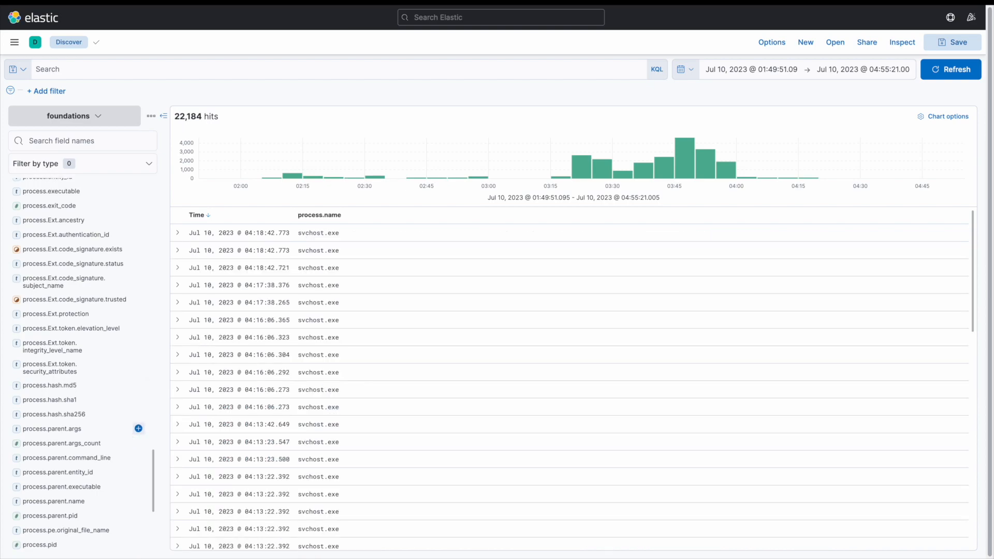
{"action": "scroll", "coordinate": [569, 378], "scroll_direction": "down", "scroll_amount": 15}
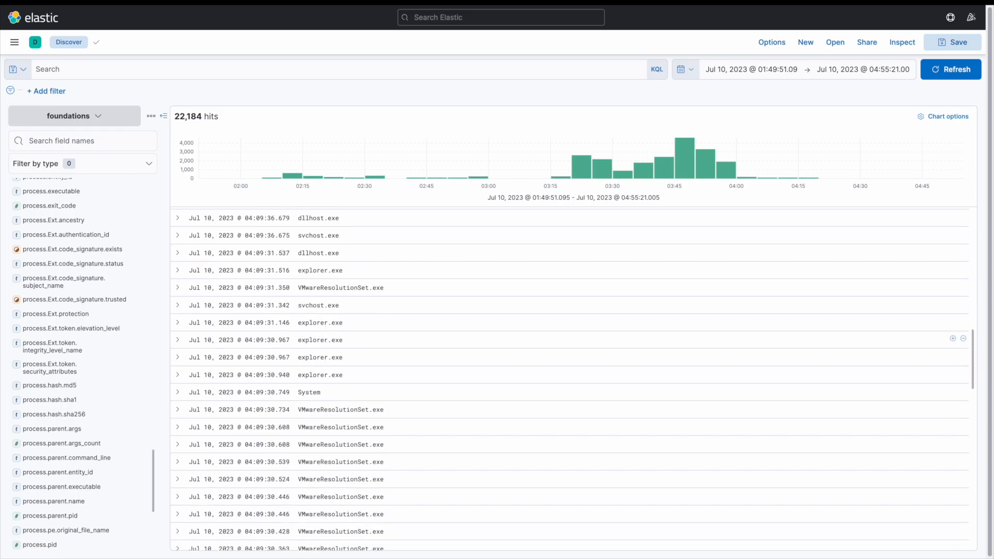
{"action": "scroll", "coordinate": [570, 378], "scroll_direction": "down", "scroll_amount": 15}
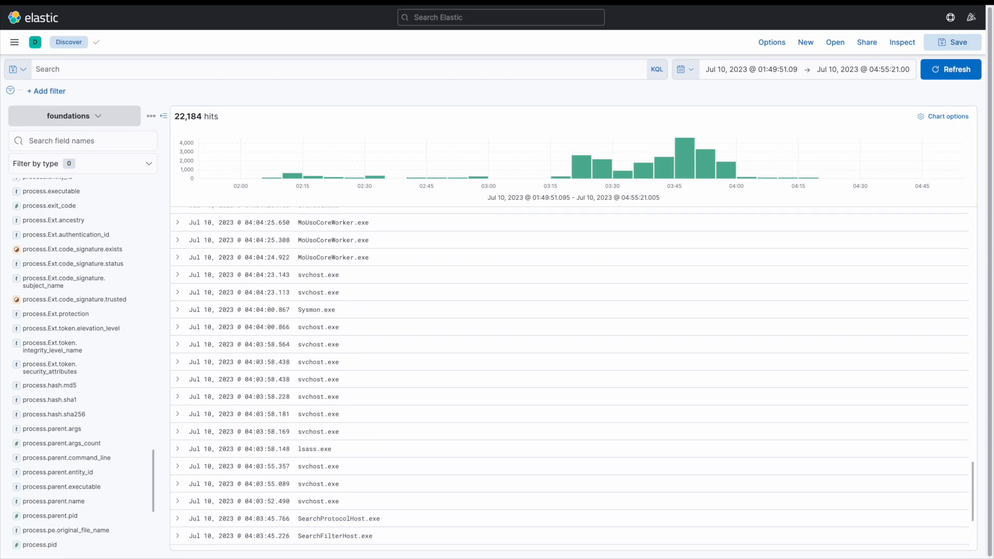
{"action": "scroll", "coordinate": [569, 373], "scroll_direction": "up", "scroll_amount": 20}
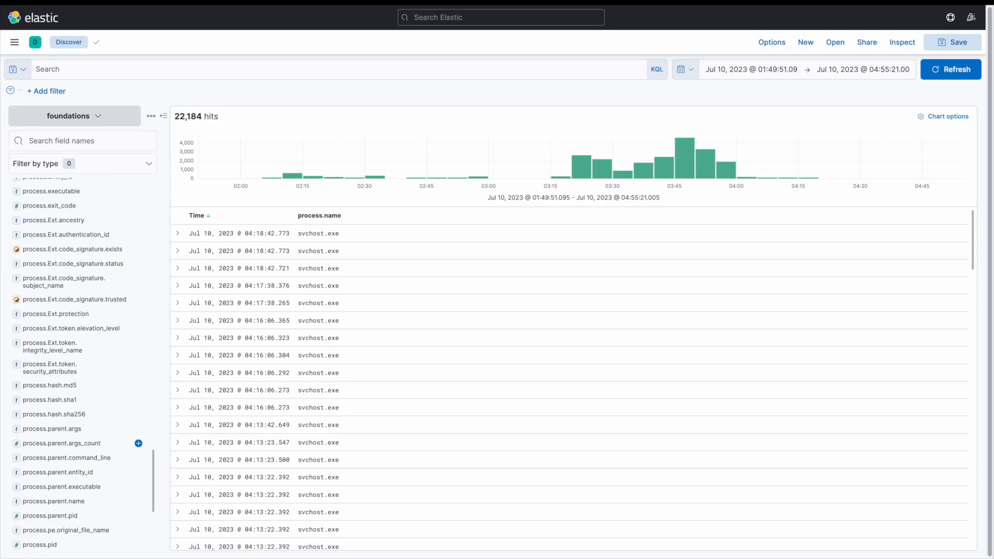
{"action": "scroll", "coordinate": [78, 443], "scroll_direction": "up", "scroll_amount": 5}
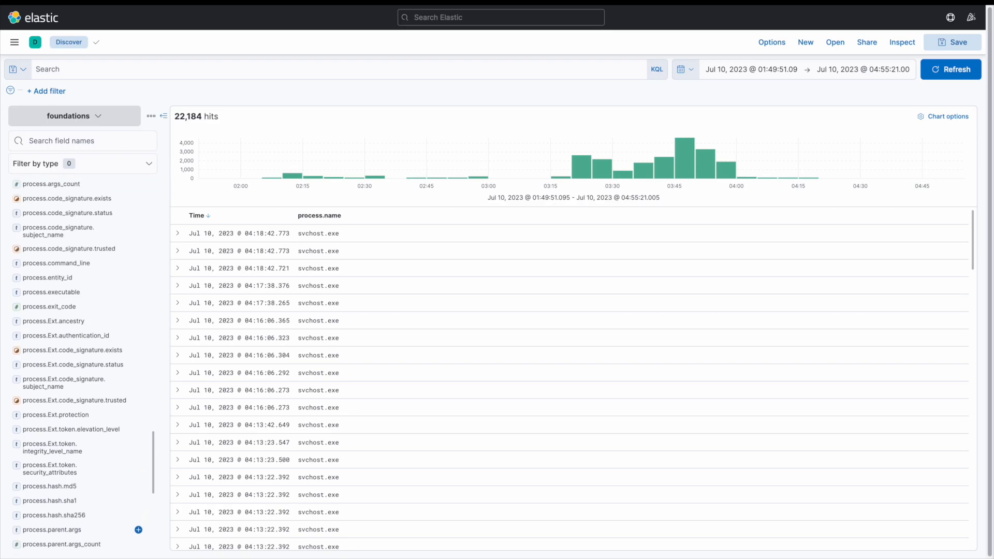
Add the process.command_line column beside it, then remove both added columns from the table.
{"action": "left_click", "coordinate": [138, 263]}
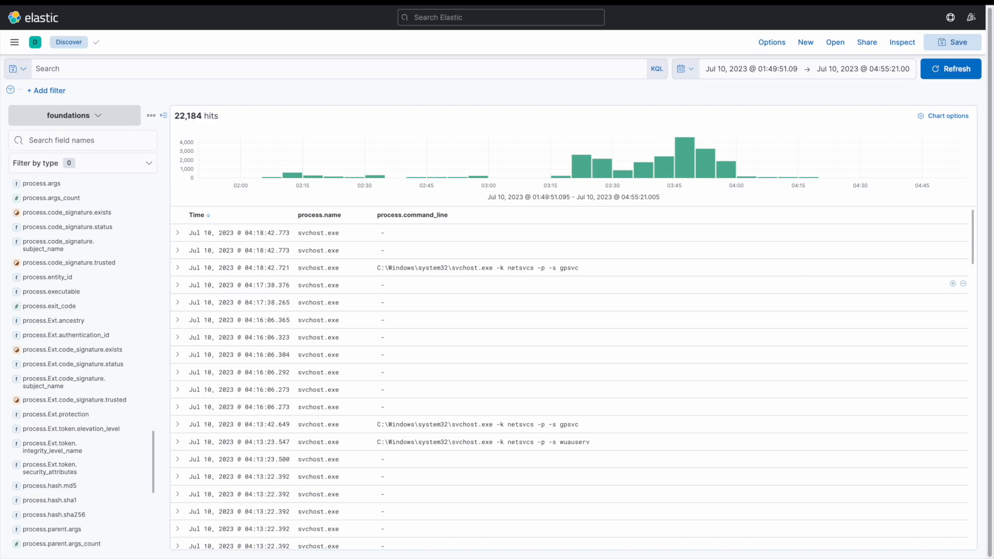
{"action": "left_click", "coordinate": [460, 215]}
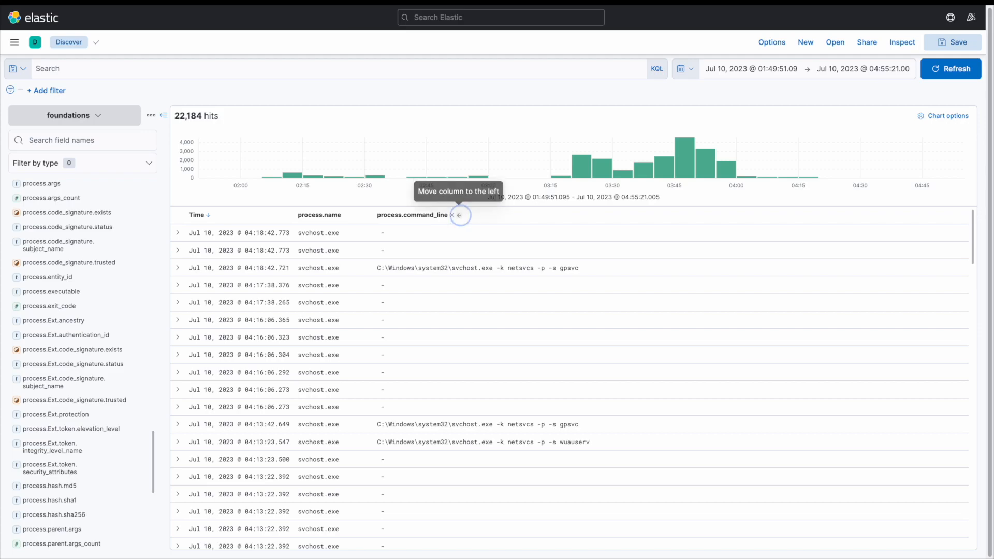
{"action": "left_click", "coordinate": [380, 214]}
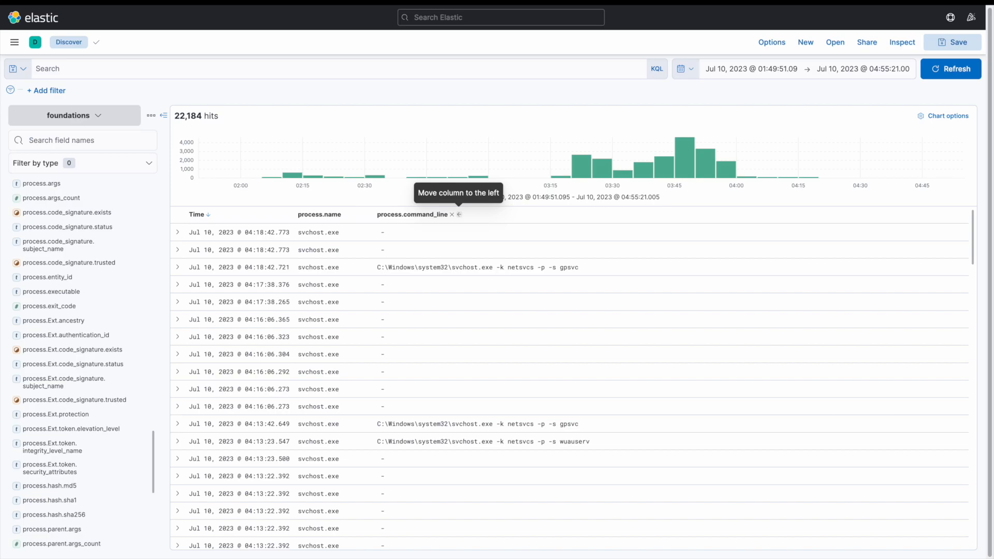
{"action": "left_click", "coordinate": [452, 214]}
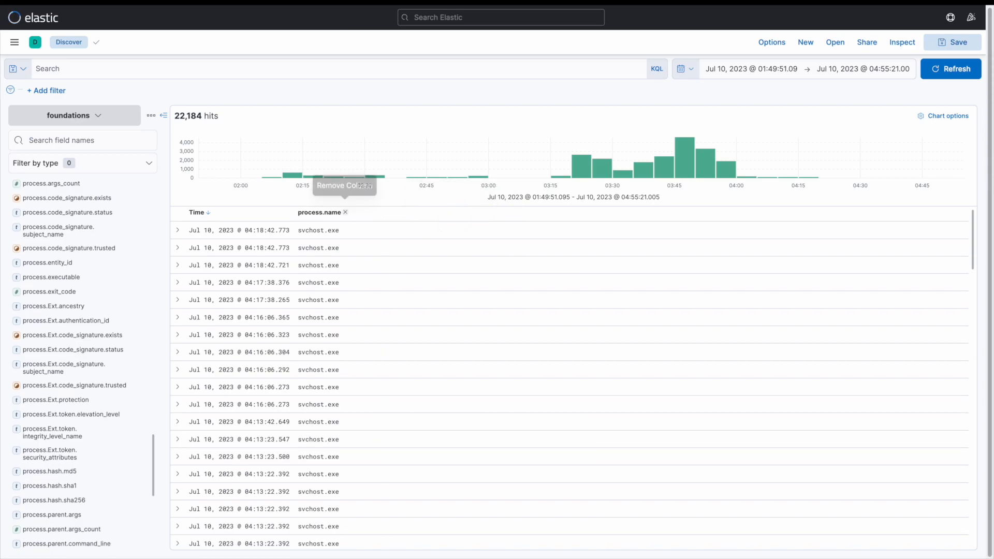
{"action": "left_click", "coordinate": [346, 214]}
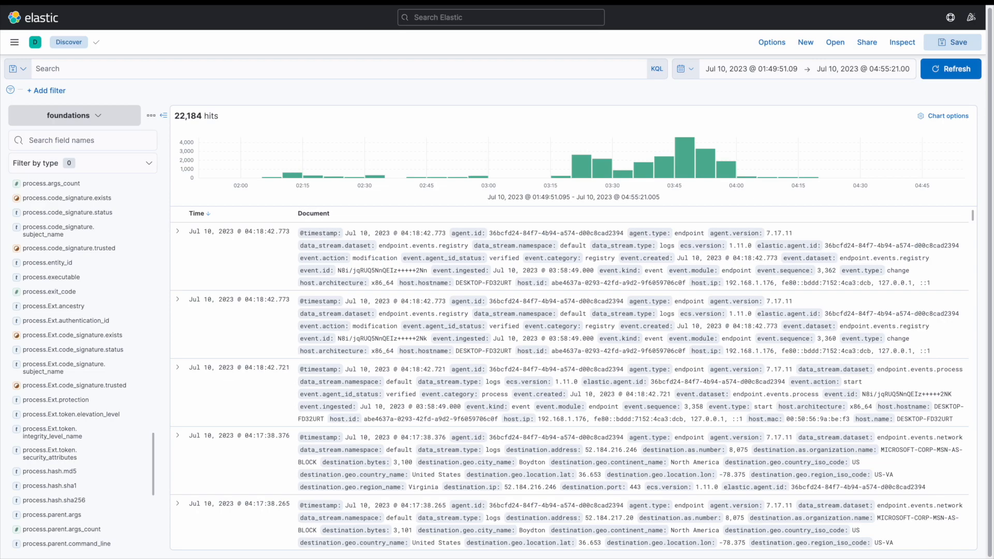
Search all documents for the free text DESKTOP and scroll through the highlighted results.
{"action": "left_click", "coordinate": [165, 69]}
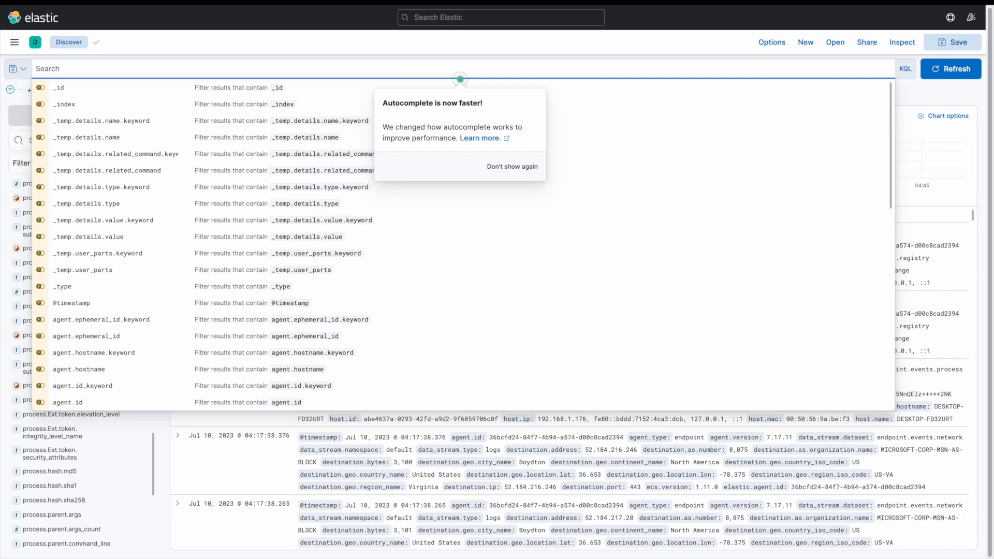
{"action": "type", "text": "DESKTOP"}
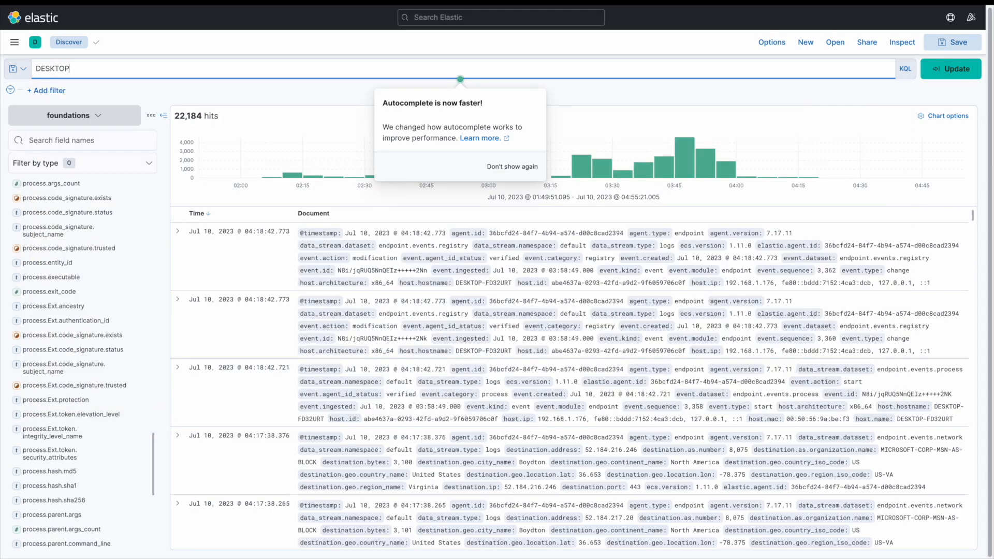
{"action": "key", "text": "Return"}
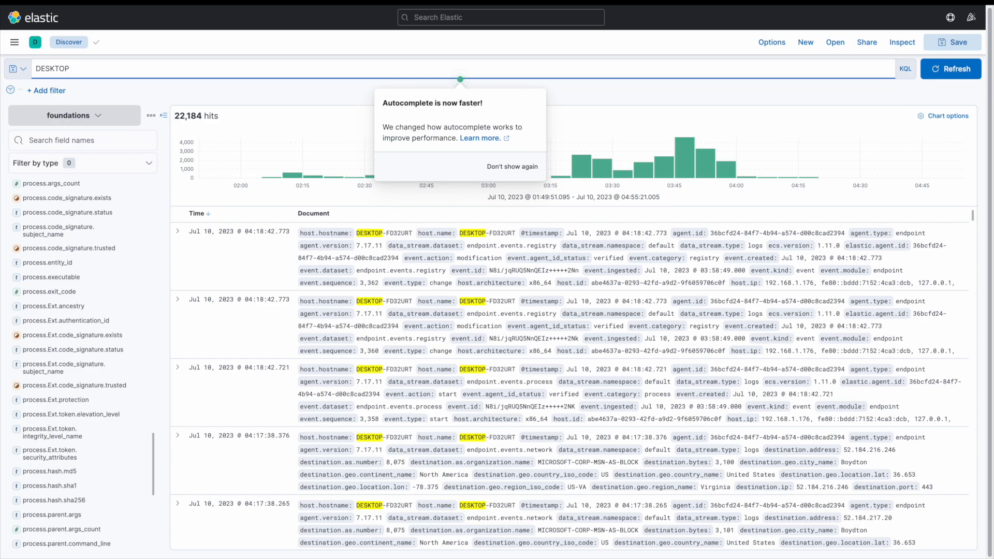
{"action": "scroll", "coordinate": [570, 378], "scroll_direction": "down", "scroll_amount": 1}
{"action": "scroll", "coordinate": [570, 378], "scroll_direction": "down", "scroll_amount": 7}
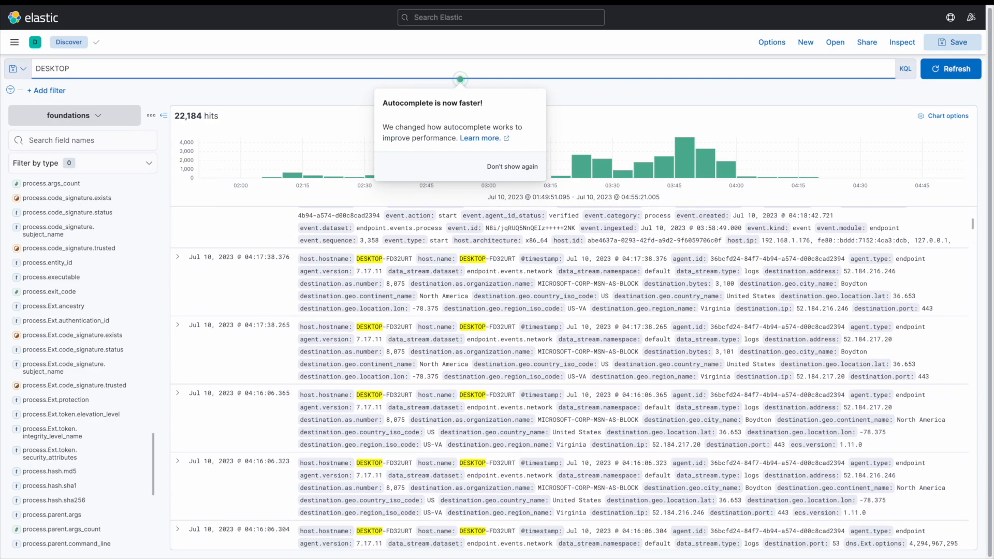
{"action": "scroll", "coordinate": [570, 378], "scroll_direction": "down", "scroll_amount": 3}
{"action": "scroll", "coordinate": [570, 378], "scroll_direction": "up", "scroll_amount": 6}
Wrap the search term in quotes as "DESKTOP" and rerun the query.
{"action": "left_click", "coordinate": [35, 69]}
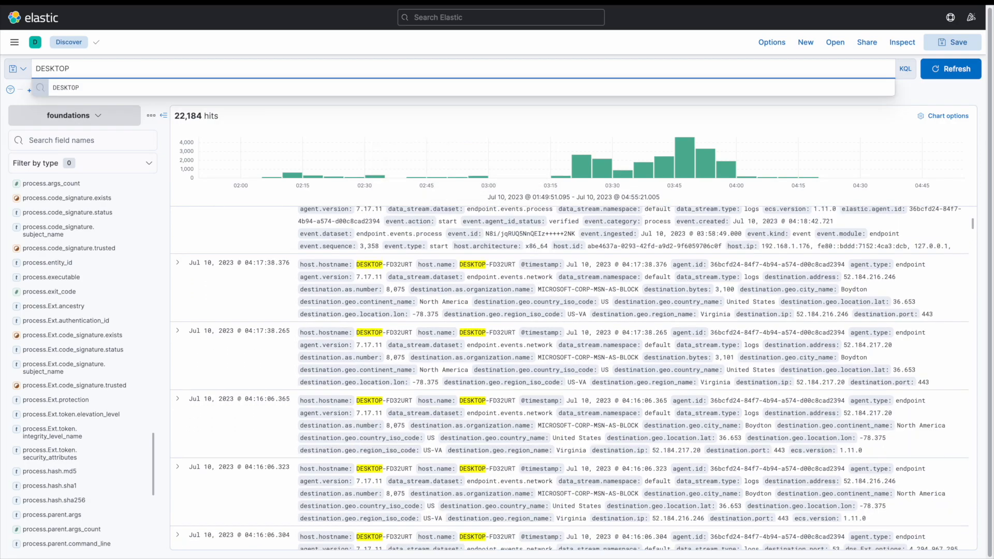
{"action": "type", "text": "\""}
{"action": "left_click", "coordinate": [82, 70]}
{"action": "type", "text": "\""}
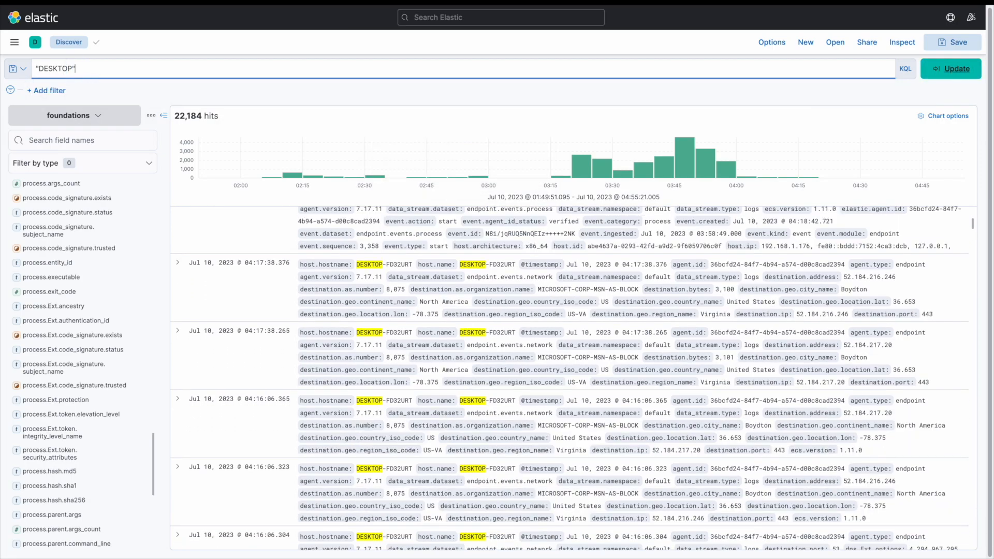
{"action": "left_click", "coordinate": [951, 69]}
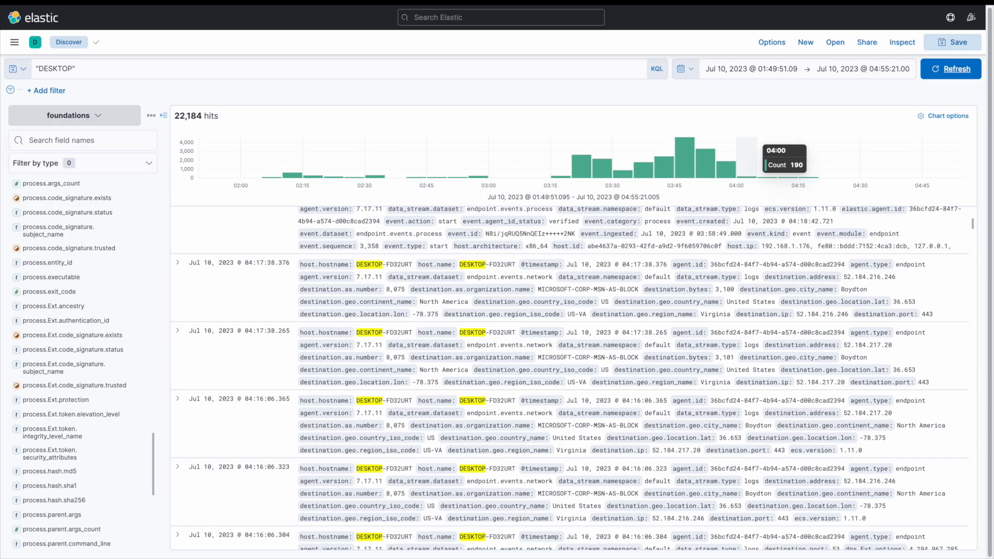
Query the field agent.hostname for the exact value "DESKTOP-FD32URT".
{"action": "scroll", "coordinate": [569, 378], "scroll_direction": "up", "scroll_amount": 3}
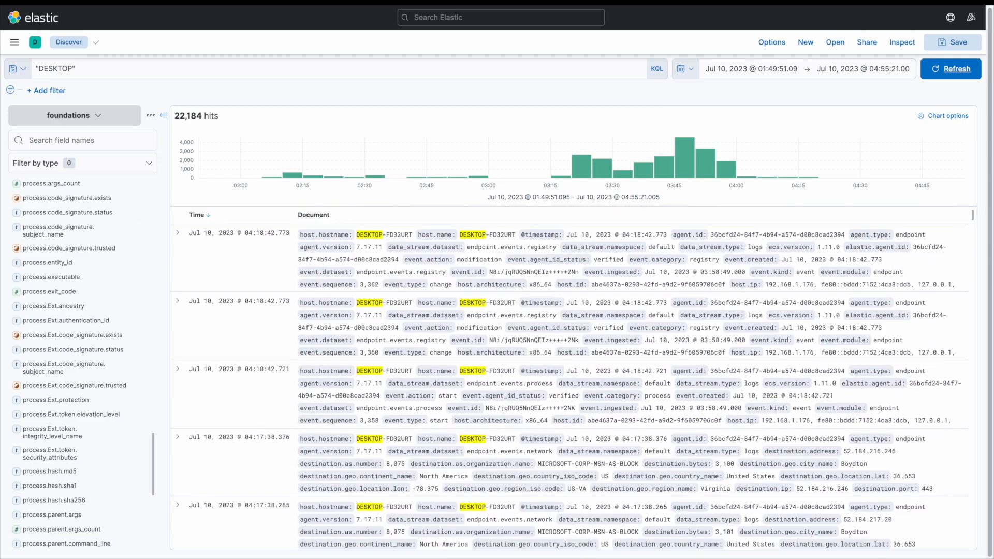
{"action": "left_click", "coordinate": [37, 69]}
{"action": "type", "text": "agent.hostname: \"DESKTOP"}
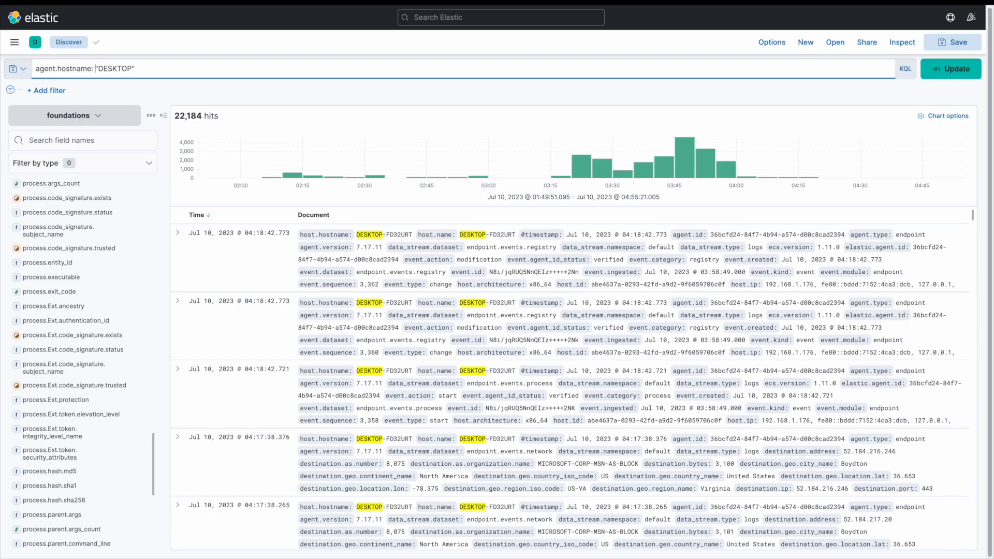
{"action": "type", "text": "-FD32URT"}
{"action": "key", "text": "Return"}
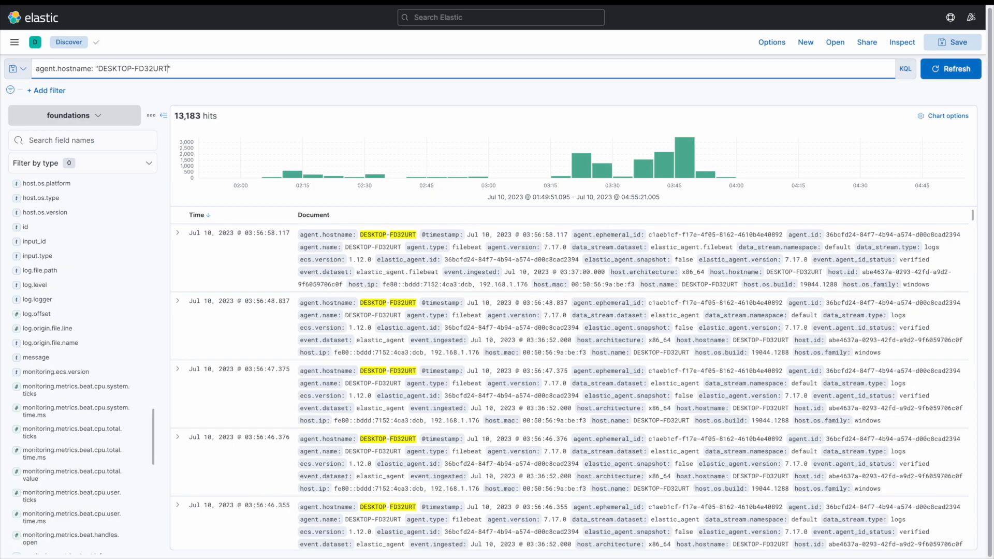
Replace the hostname value with the wildcard DES* and run the query.
{"action": "left_click", "coordinate": [361, 232]}
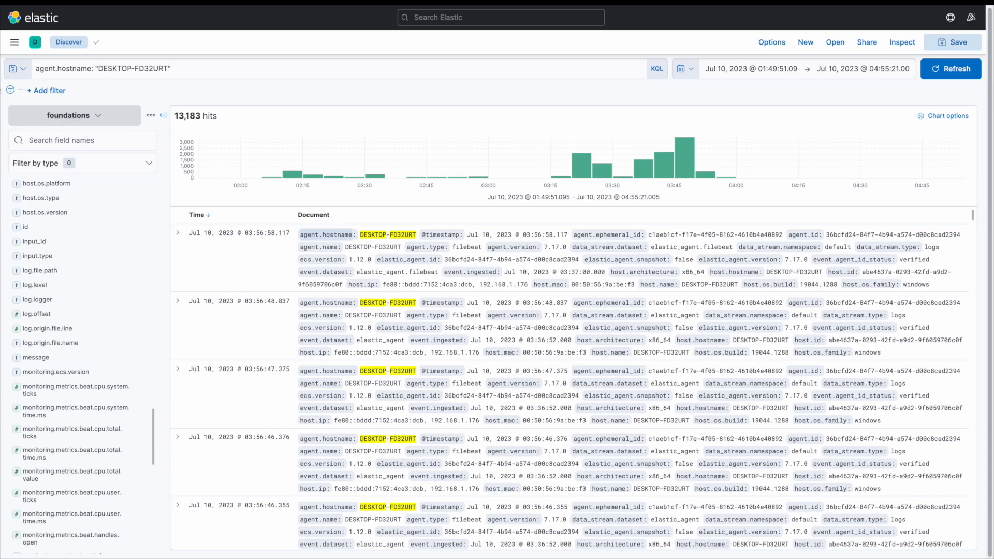
{"action": "left_click_drag", "start_coordinate": [178, 69], "coordinate": [97, 69]}
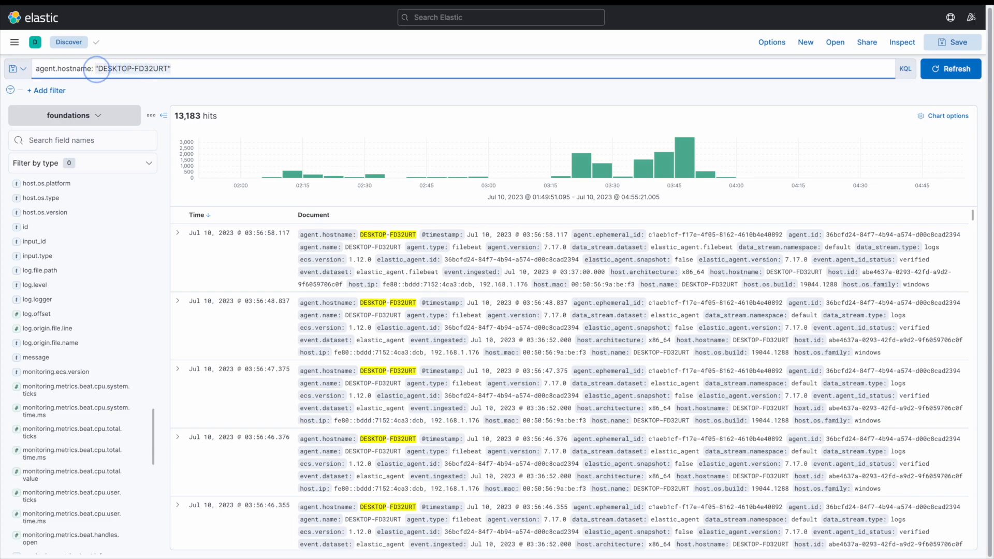
{"action": "key", "text": "BackSpace"}
{"action": "type", "text": "DES"}
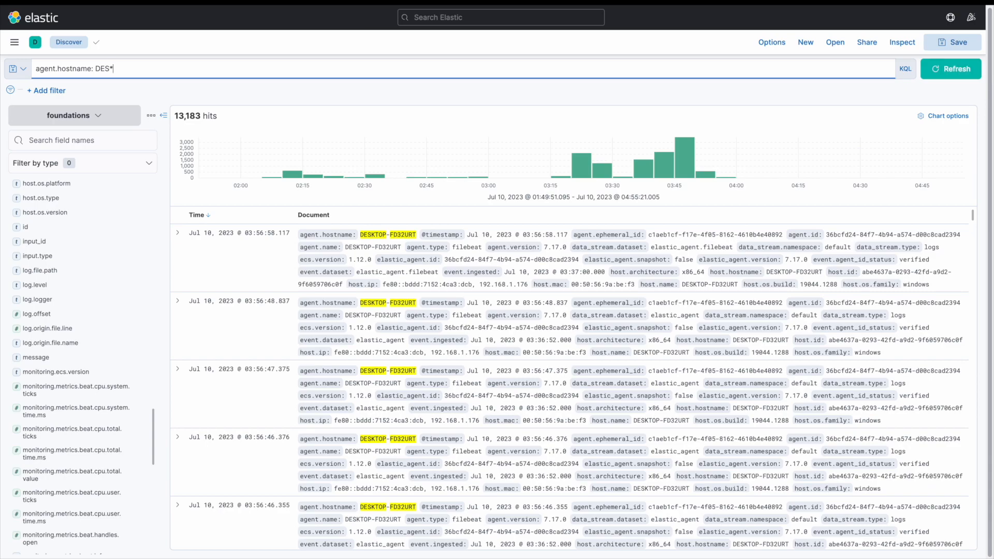
{"action": "key", "text": "Return"}
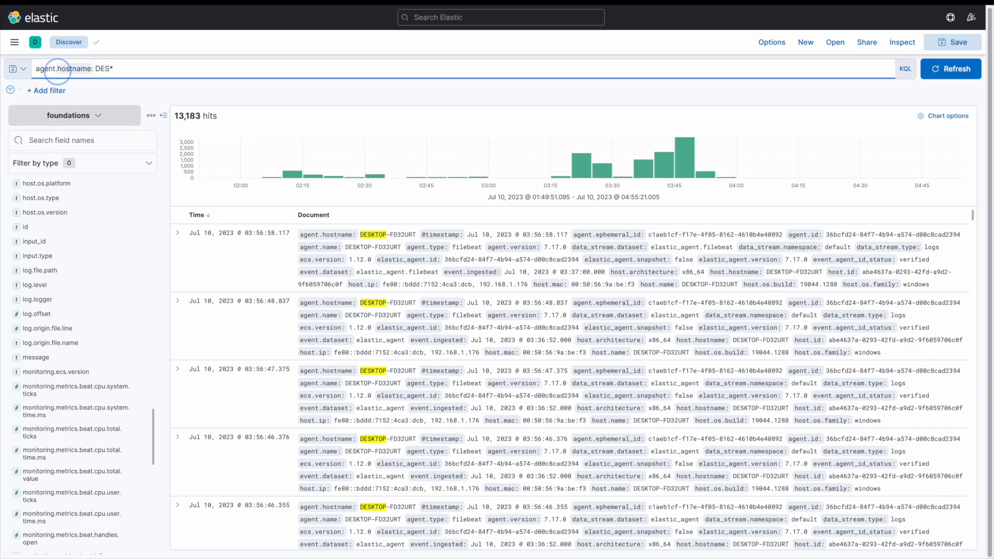
Widen the query's field to agent.* so it reads agent.*: DES* and refresh.
{"action": "left_click", "coordinate": [62, 69]}
{"action": "type", "text": "*"}
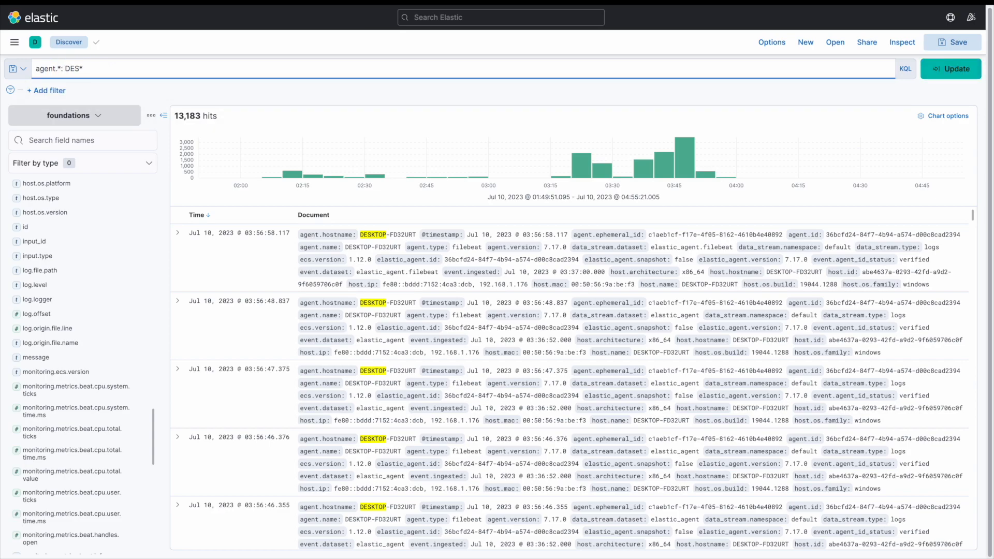
{"action": "left_click", "coordinate": [951, 69]}
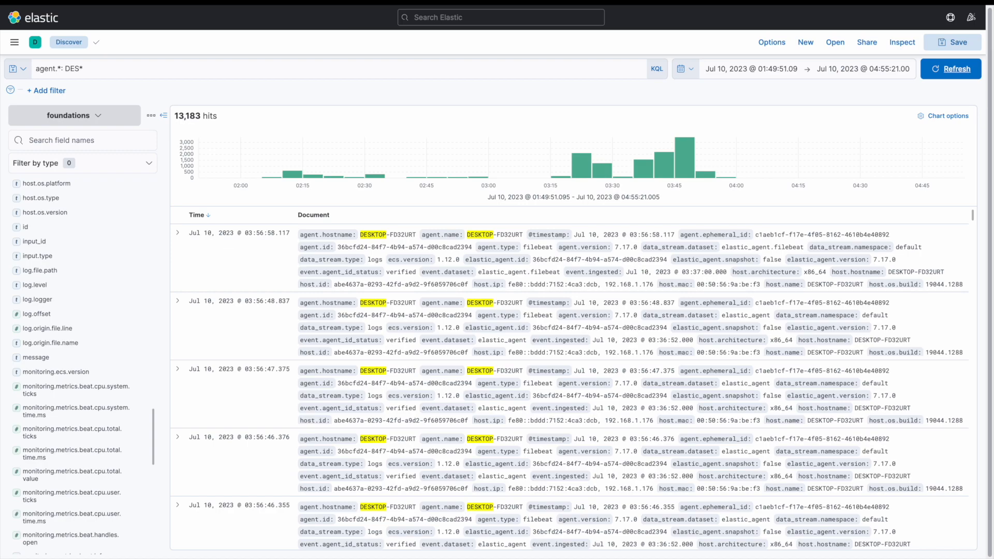
Replace the query with Registry and agent.hostname: "DESKTOP-FD32URT" and run it.
{"action": "triple_click", "coordinate": [59, 69]}
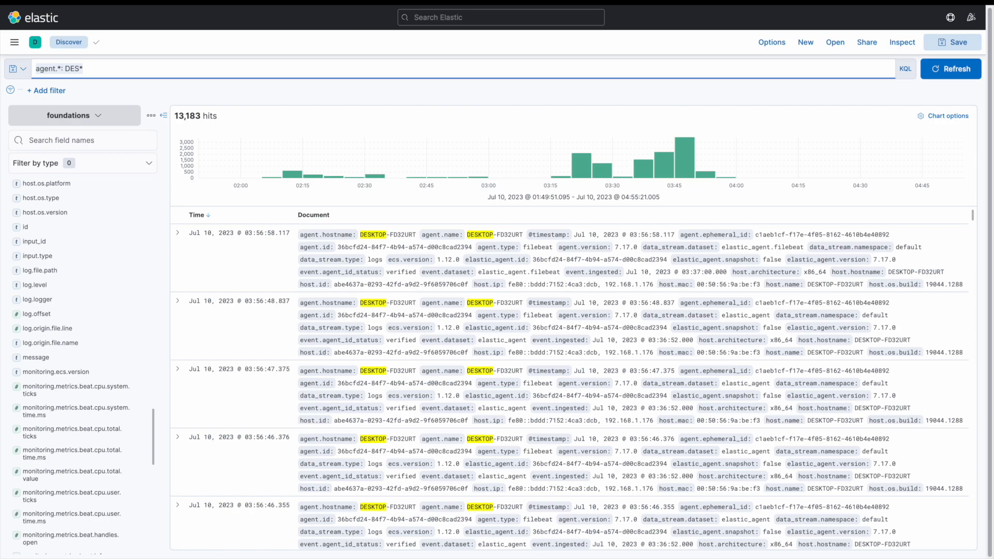
{"action": "type", "text": "Registry and agent"}
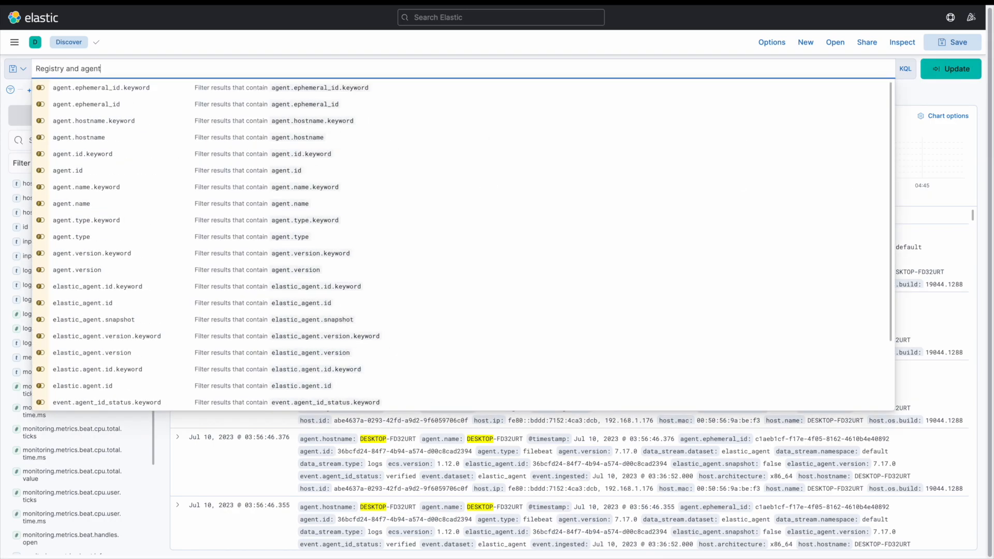
{"action": "type", "text": ".hostname: "}
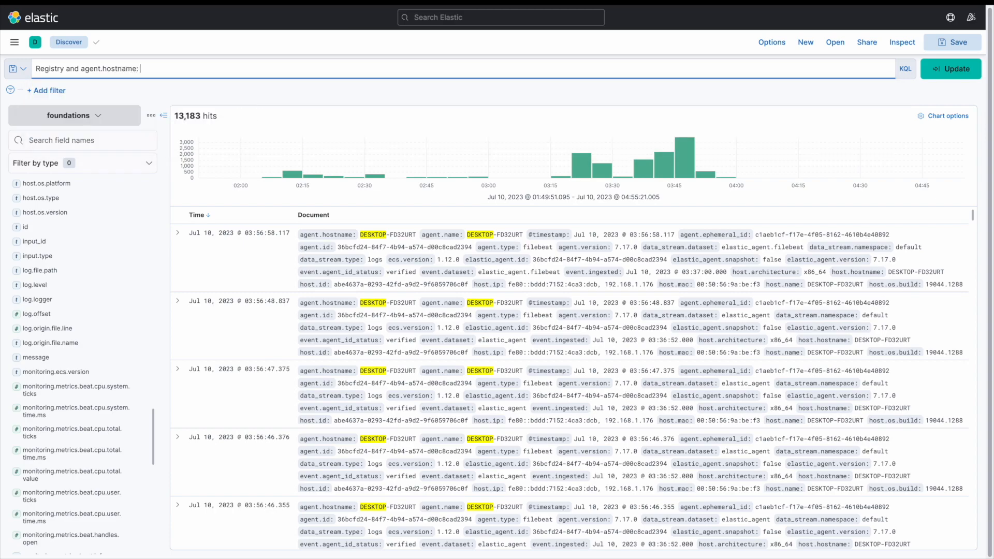
{"action": "type", "text": "\"DESKTOP-FD32URT"}
{"action": "key", "text": "Return"}
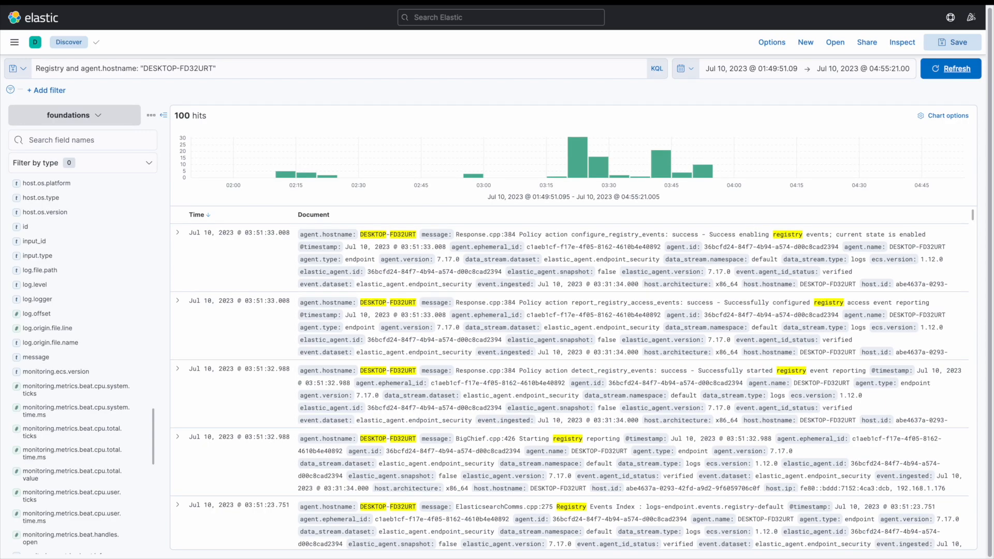
Filter the field list for user and open the user.name field details.
{"action": "left_click", "coordinate": [83, 140]}
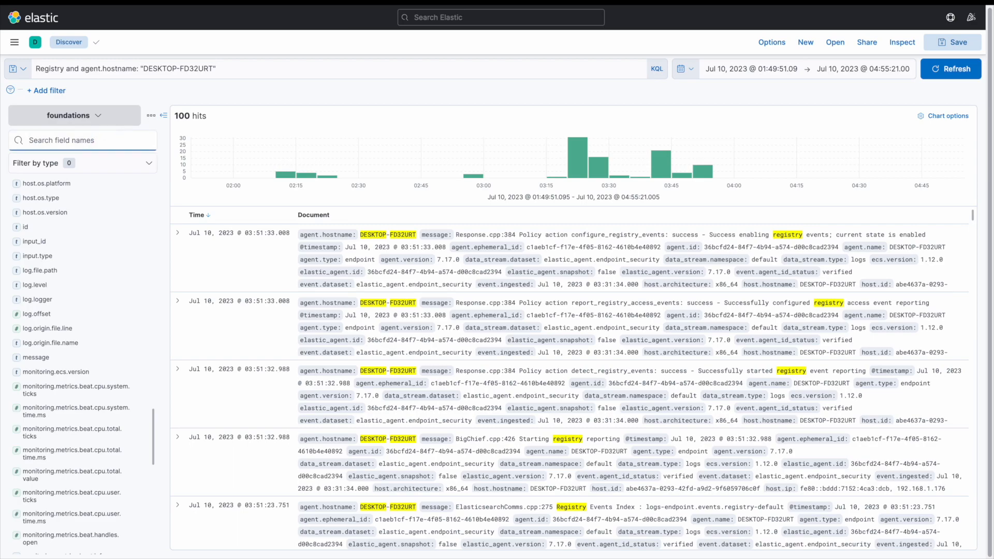
{"action": "type", "text": "user"}
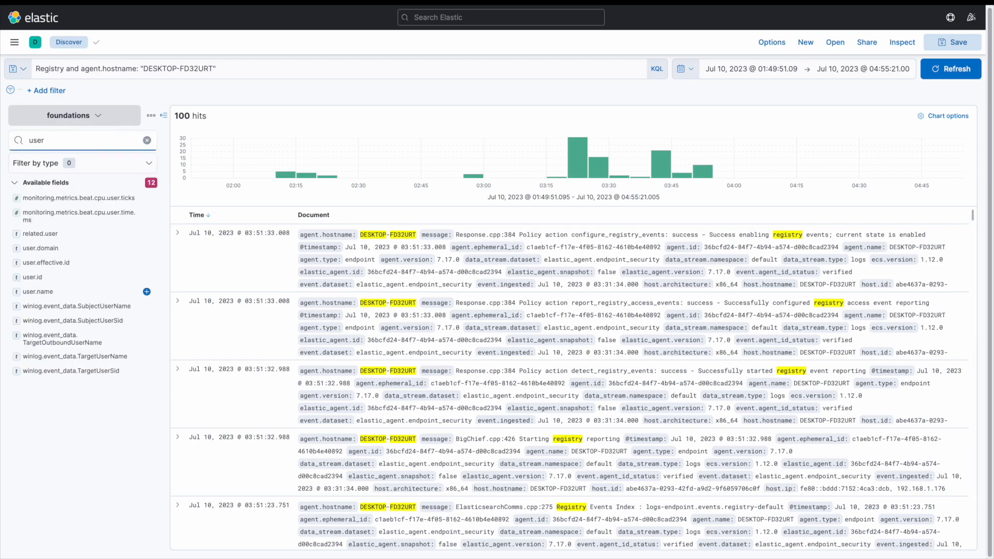
{"action": "left_click", "coordinate": [65, 291]}
{"action": "left_click", "coordinate": [65, 291]}
Replace the query with user.name: "localadmin" or user.name: "SYSTEM" and run it.
{"action": "left_click", "coordinate": [223, 69]}
{"action": "key", "text": "ctrl+a"}
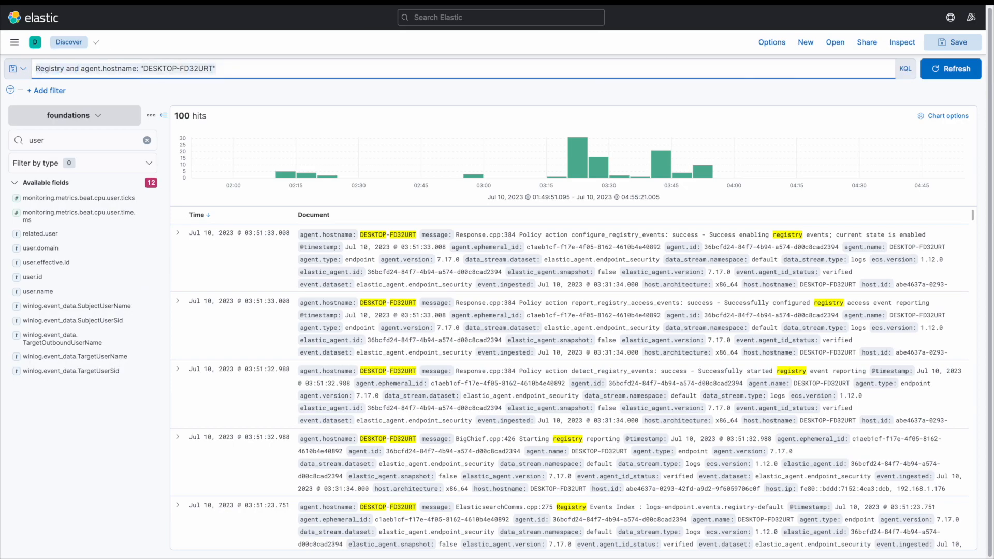
{"action": "type", "text": "user.name: \"localadmin\""}
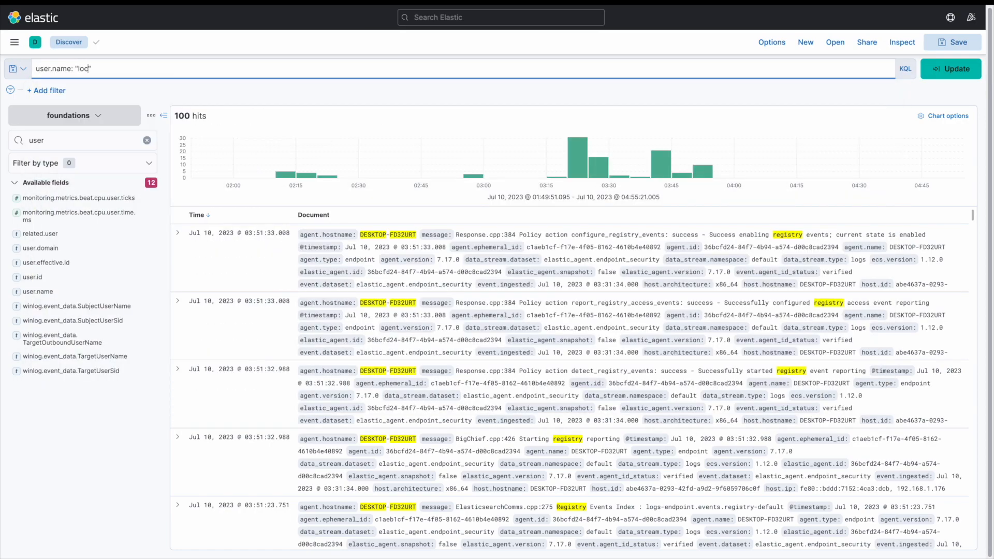
{"action": "type", "text": " or user.name: \"SYSTEM\""}
{"action": "key", "text": "Return"}
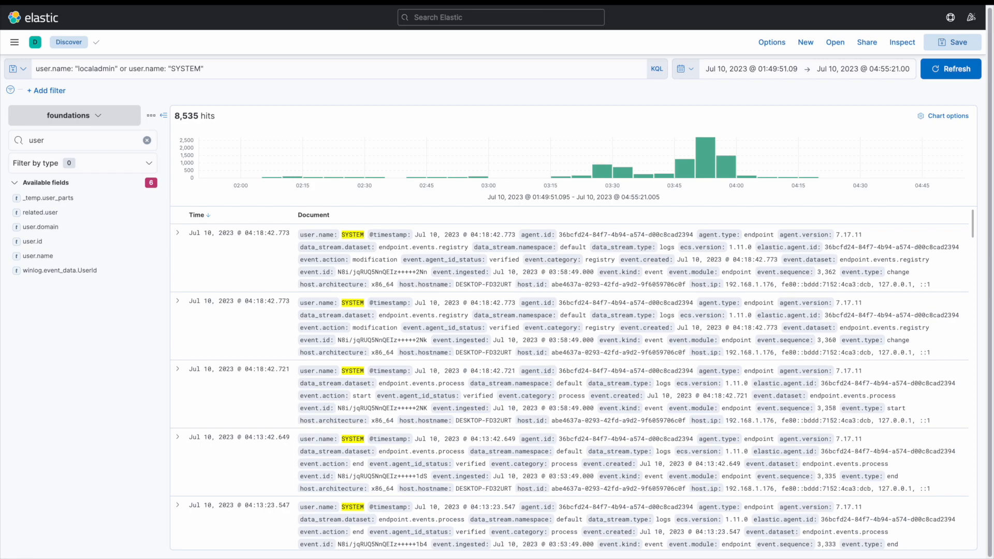
Replace the query with not user.name: "SYSTEM" and run it.
{"action": "key", "text": "ctrl+a"}
{"action": "type", "text": "not user"}
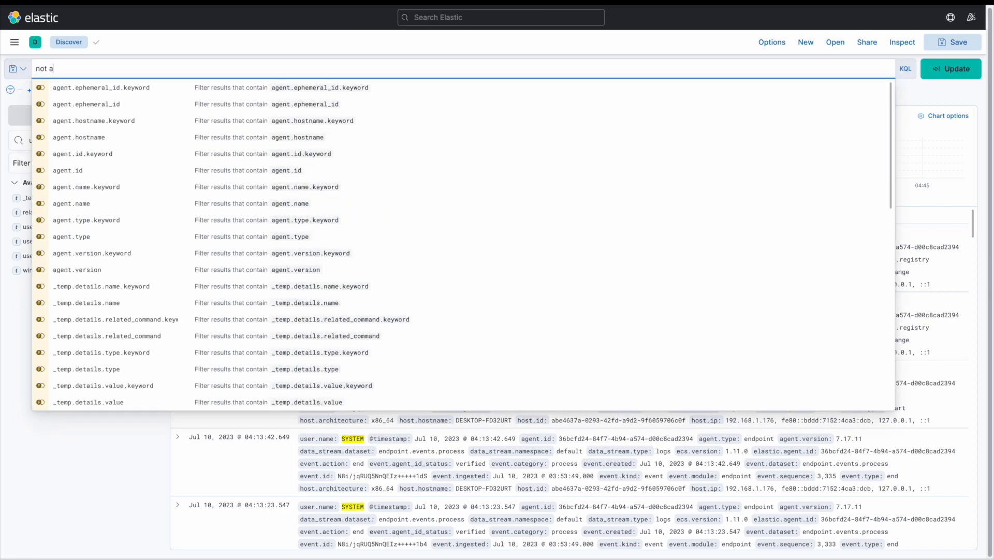
{"action": "type", "text": ".name:"}
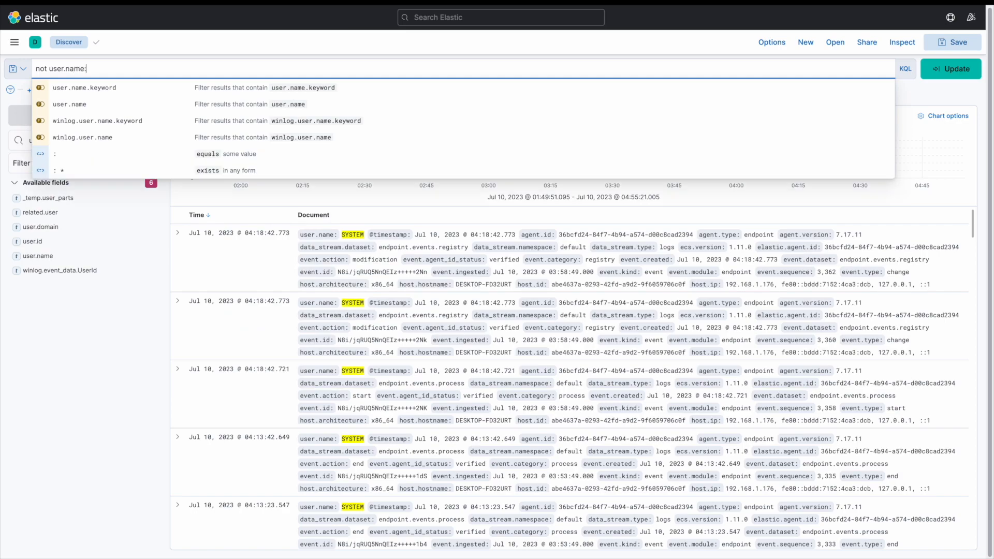
{"action": "type", "text": " \"SYSTEM"}
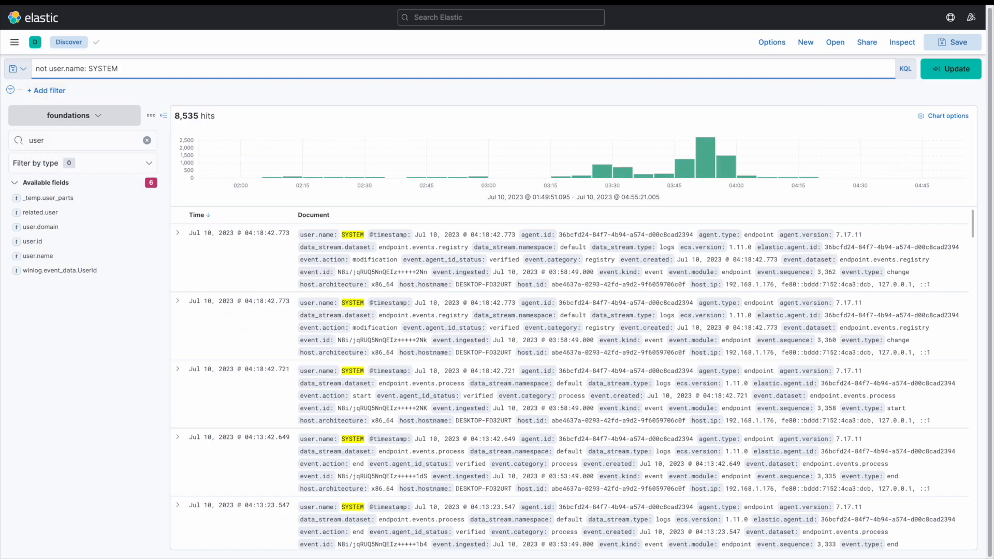
{"action": "type", "text": "\""}
{"action": "key", "text": "Return"}
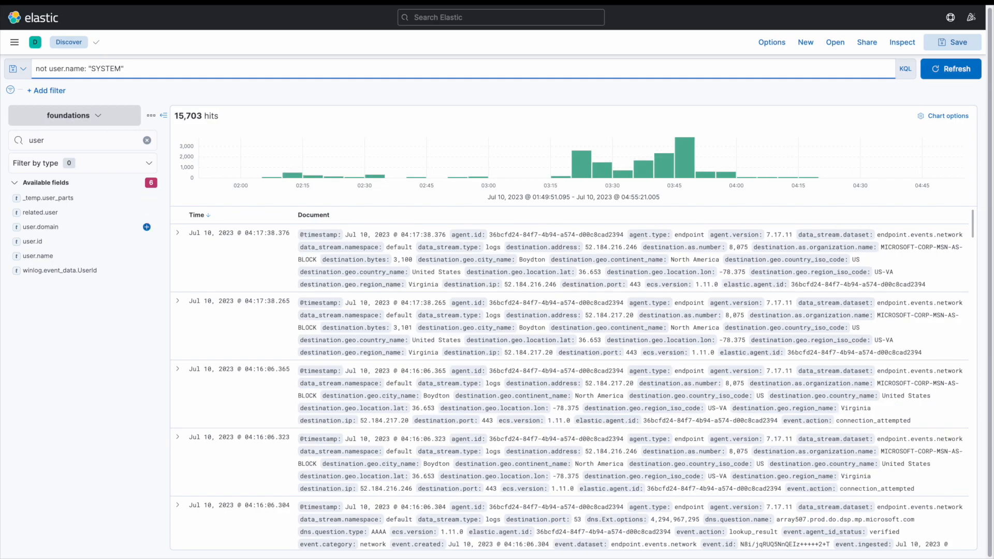
Change the query to not (user.name: "SYSTEM" or user.name: *SERVICE), run it, and check the user.name field's top values.
{"action": "left_click", "coordinate": [98, 321]}
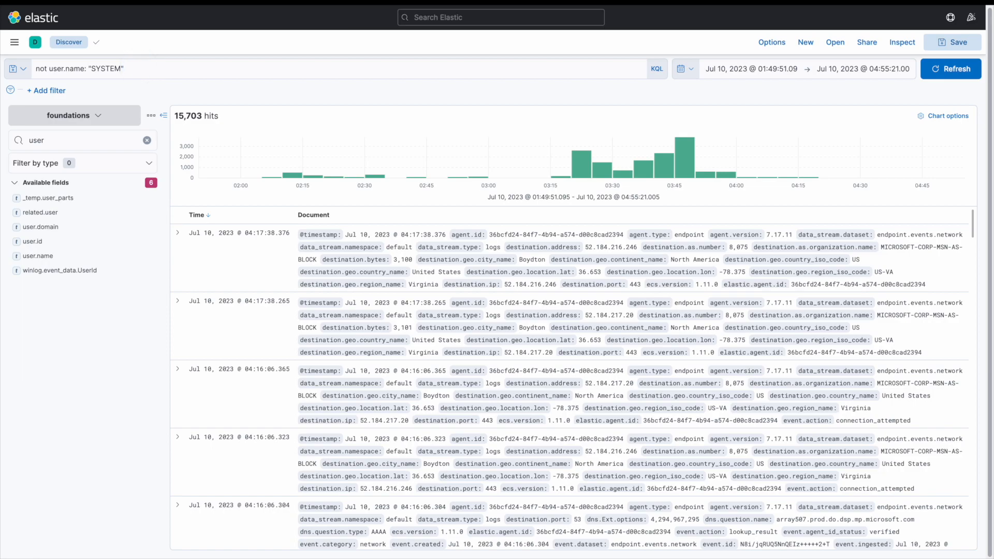
{"action": "left_click", "coordinate": [137, 67]}
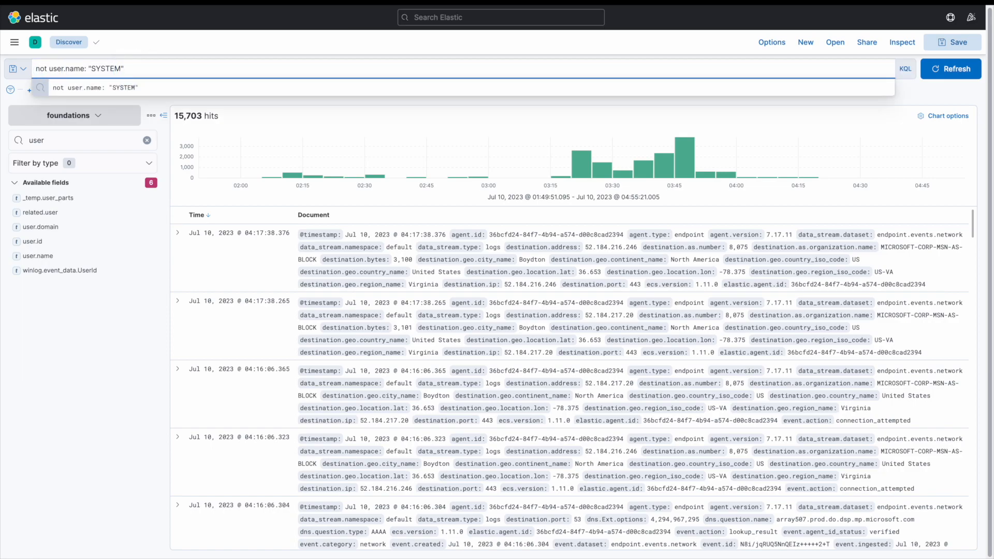
{"action": "type", "text": "("}
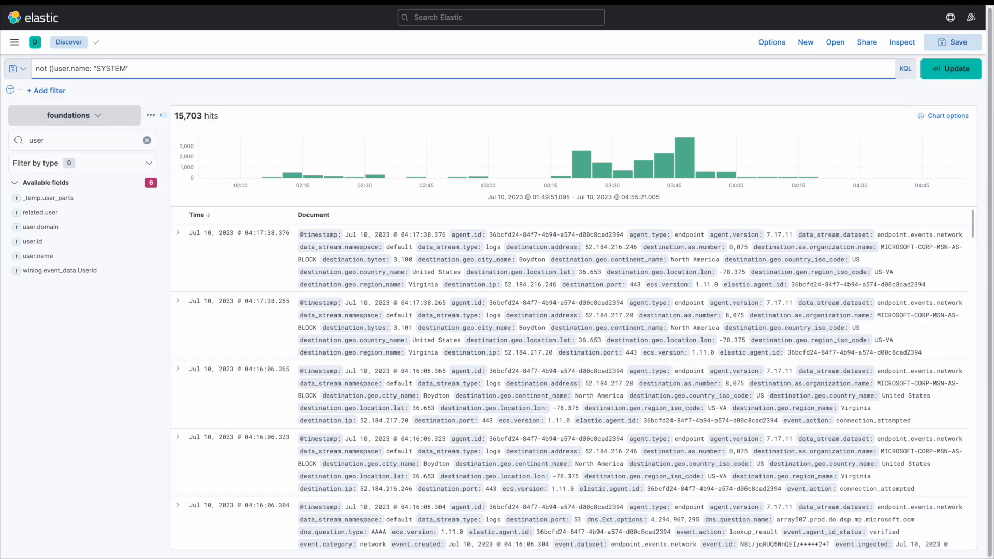
{"action": "left_click", "coordinate": [139, 65]}
{"action": "type", "text": "or user.name: \""}
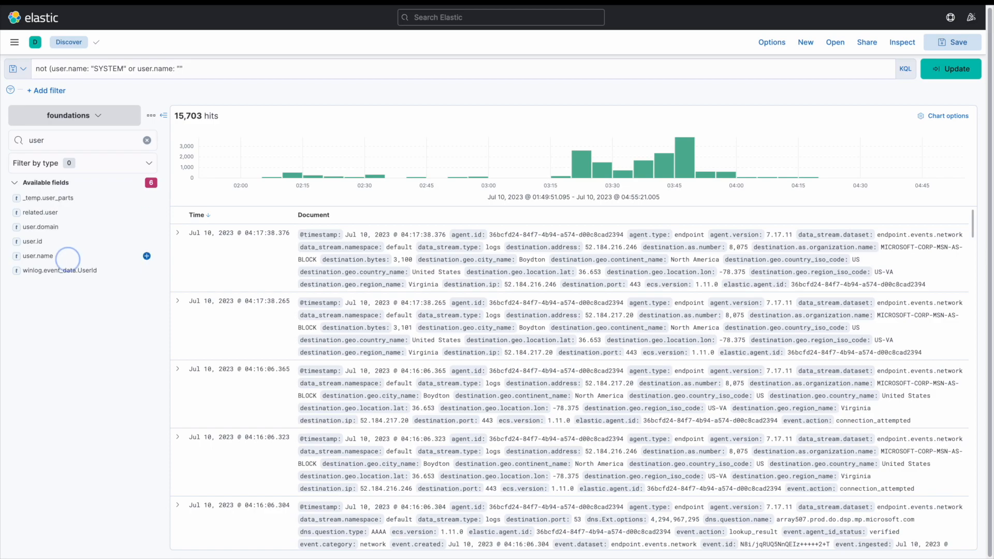
{"action": "left_click", "coordinate": [38, 255]}
{"action": "left_click", "coordinate": [68, 257]}
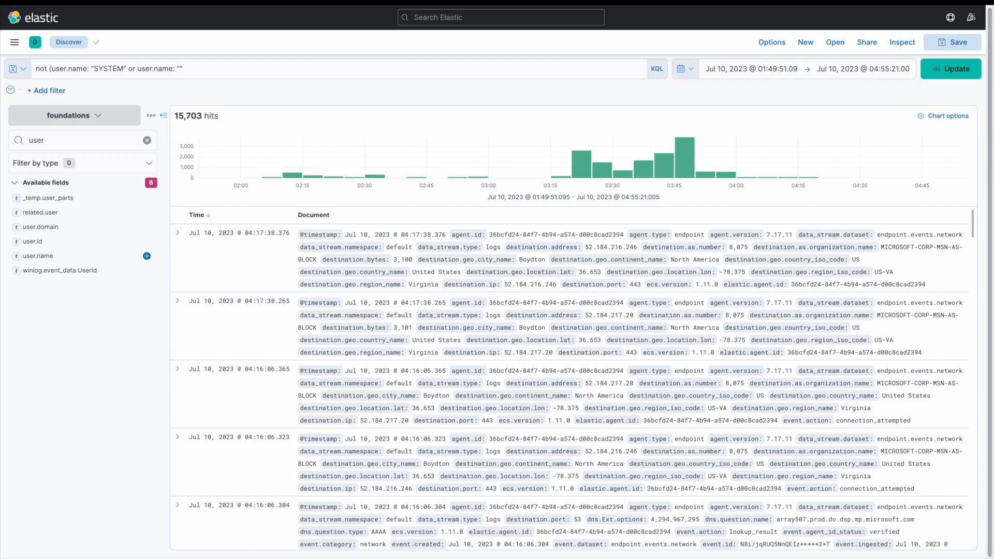
{"action": "left_click", "coordinate": [185, 69]}
{"action": "type", "text": "*SE"}
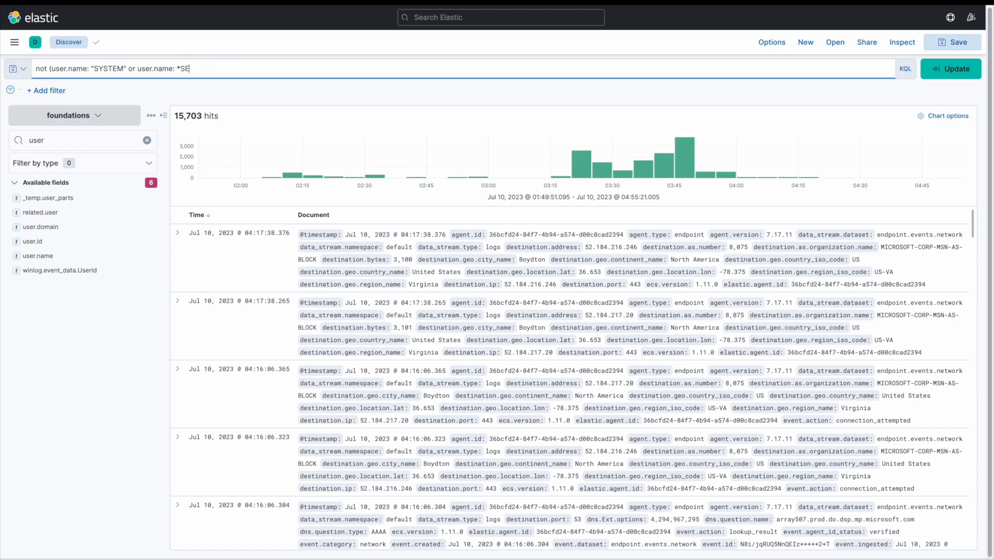
{"action": "type", "text": "RVICE)"}
{"action": "key", "text": "Return"}
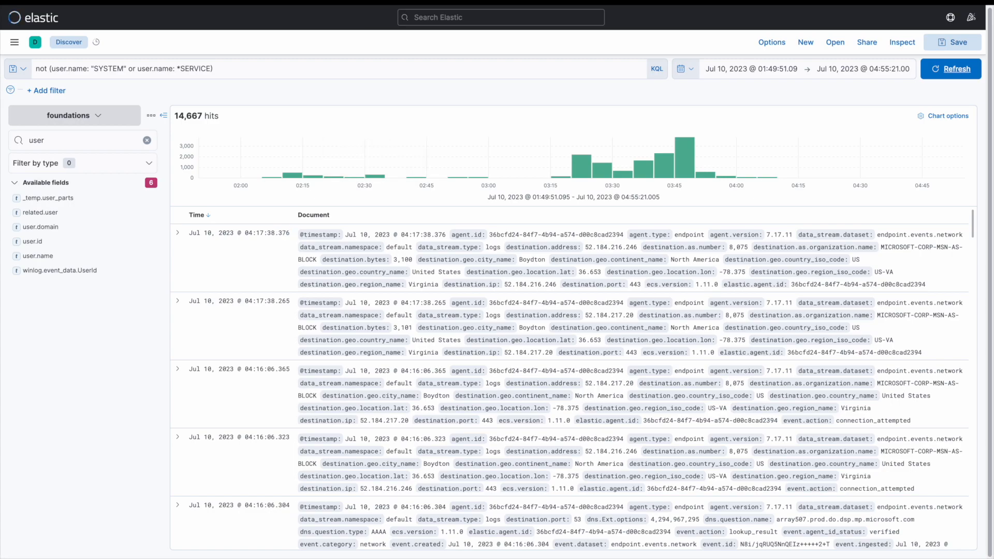
{"action": "left_click", "coordinate": [77, 292]}
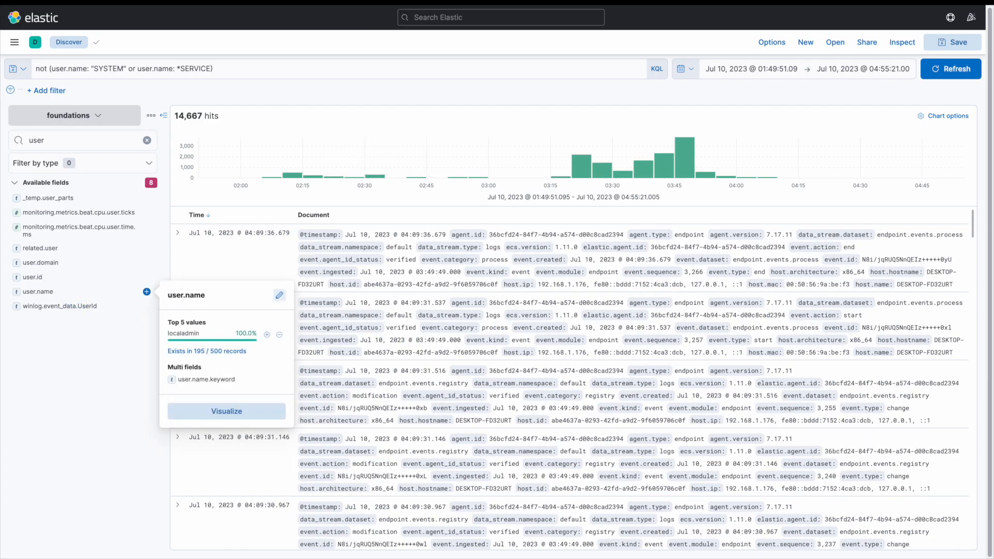
{"action": "left_click", "coordinate": [64, 402]}
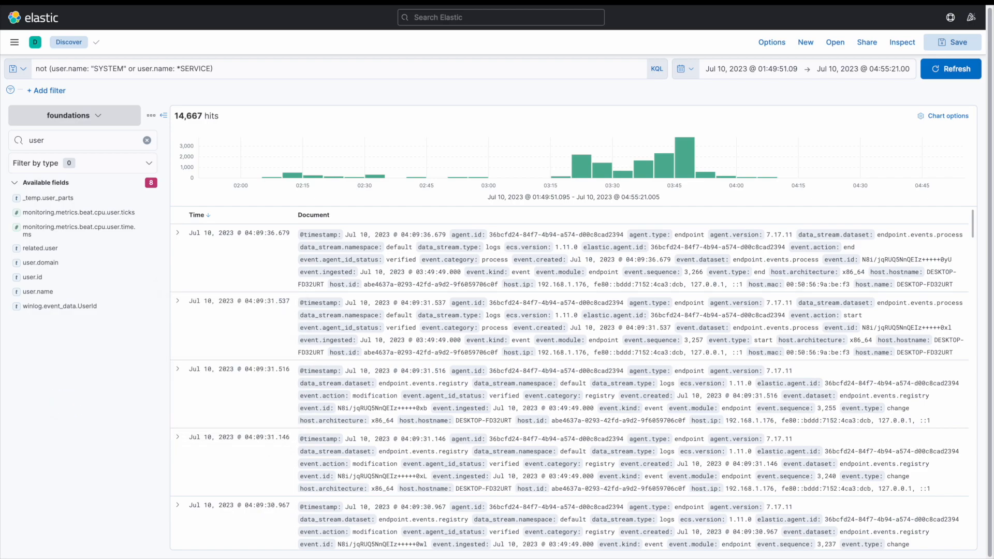
Clear the query completely and run the empty search.
{"action": "left_click", "coordinate": [244, 68]}
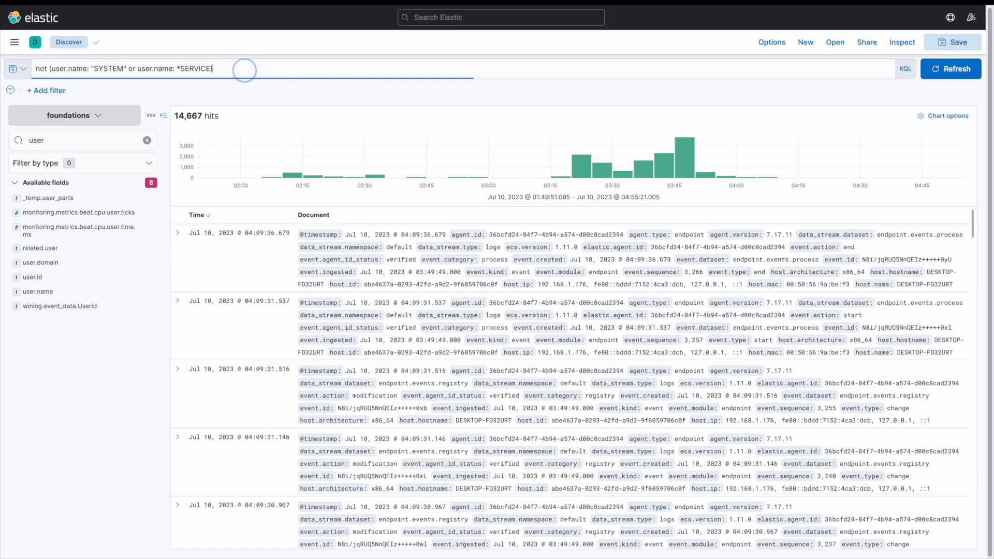
{"action": "key", "text": "ctrl+a"}
{"action": "key", "text": "BackSpace"}
{"action": "key", "text": "Return"}
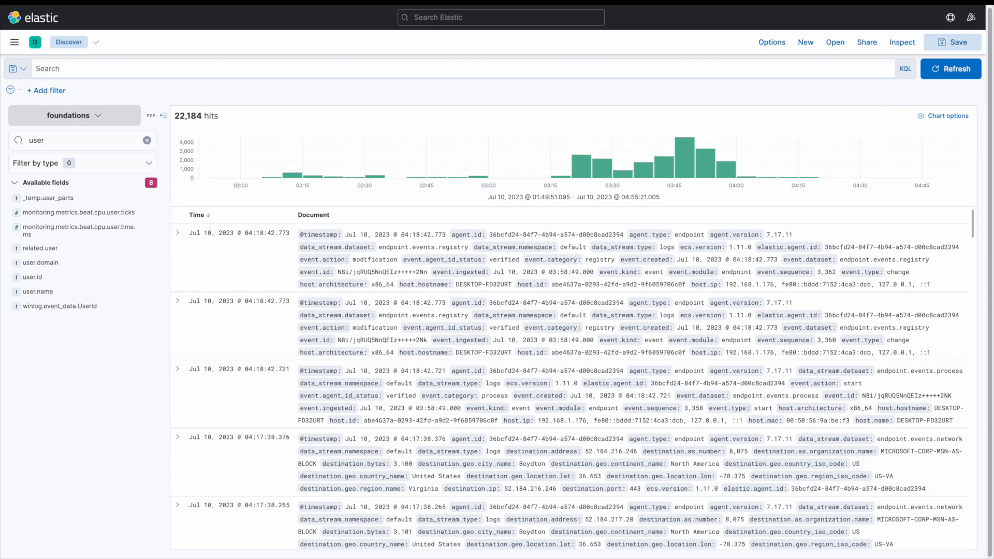
Query for destination.bytes >= 500 and run it.
{"action": "left_click", "coordinate": [100, 71]}
{"action": "type", "text": "destina"}
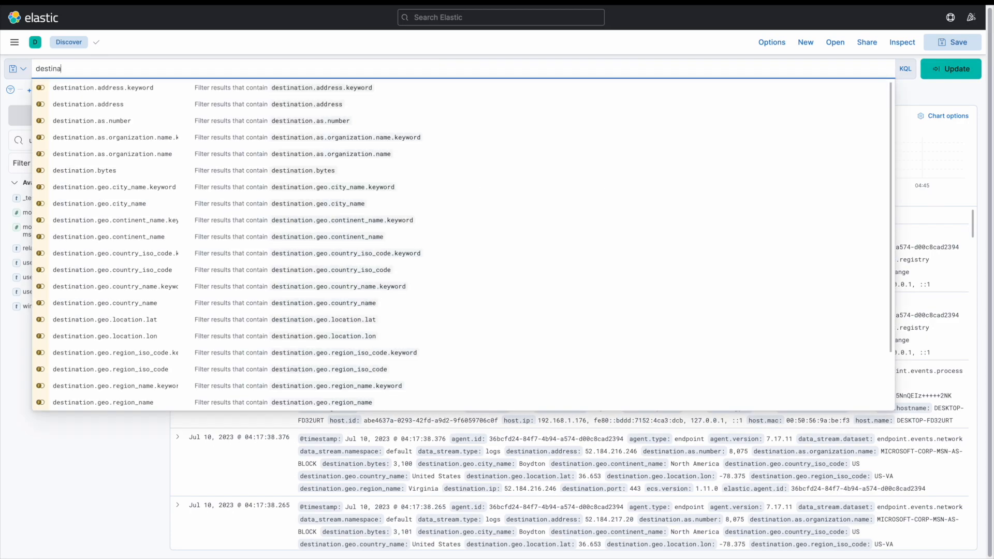
{"action": "type", "text": "tion.bytes"}
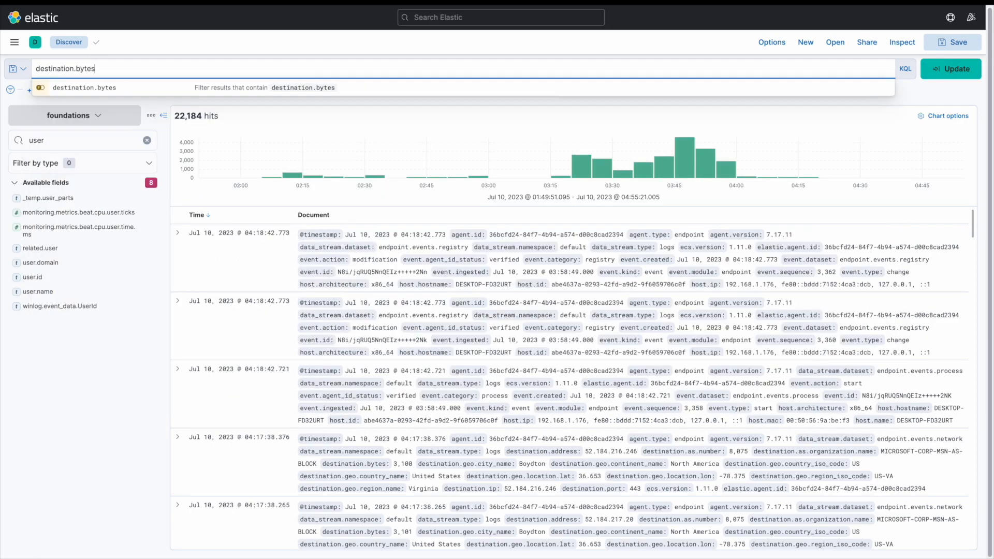
{"action": "type", "text": " >= 500"}
{"action": "key", "text": "Return"}
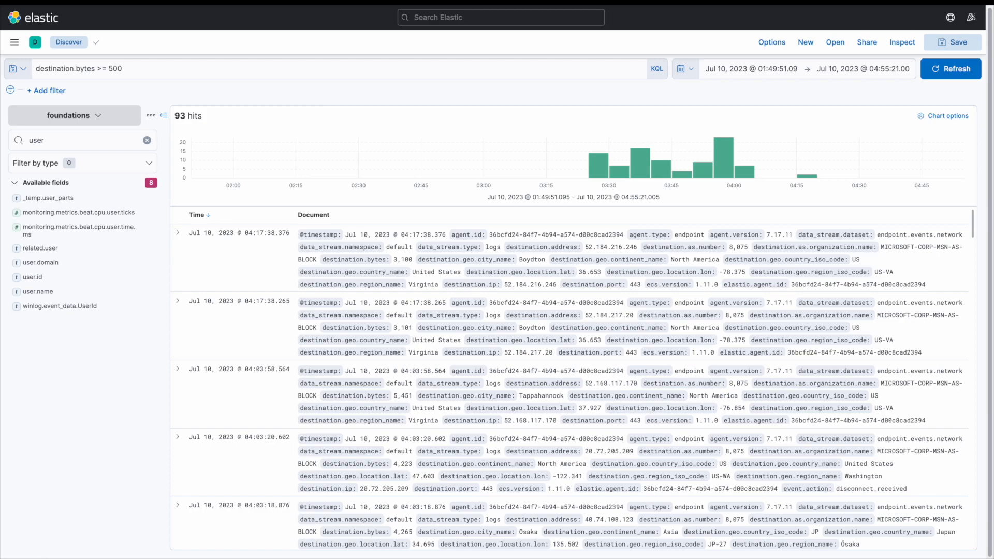
Filter the field list for dest and temporarily show destination.bytes as a column to review its values, then remove it.
{"action": "left_click", "coordinate": [60, 141]}
{"action": "left_click_drag", "start_coordinate": [60, 141], "coordinate": [25, 139]}
{"action": "type", "text": "dest"}
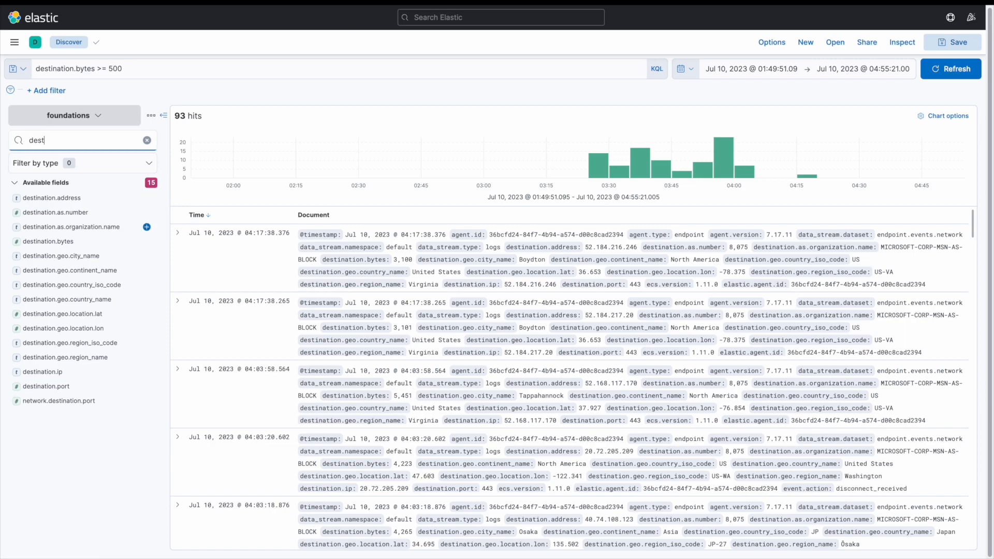
{"action": "left_click", "coordinate": [148, 241]}
{"action": "scroll", "coordinate": [570, 378], "scroll_direction": "down", "scroll_amount": 8}
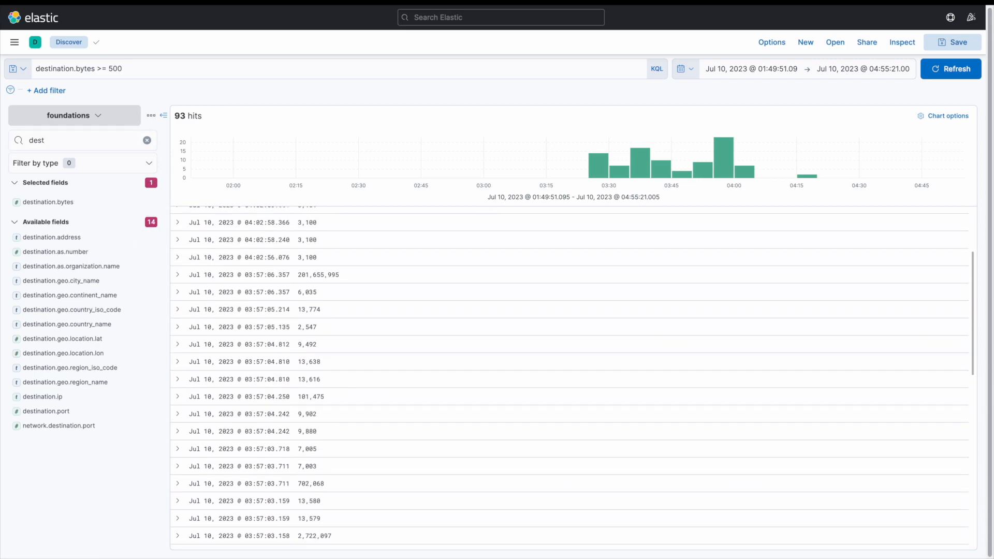
{"action": "scroll", "coordinate": [314, 329], "scroll_direction": "up", "scroll_amount": 8}
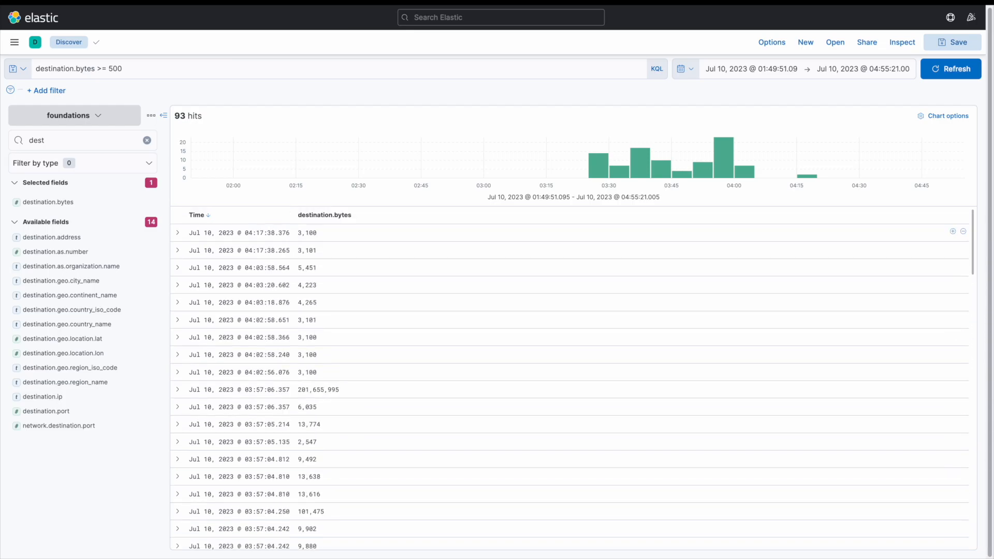
{"action": "left_click", "coordinate": [362, 214]}
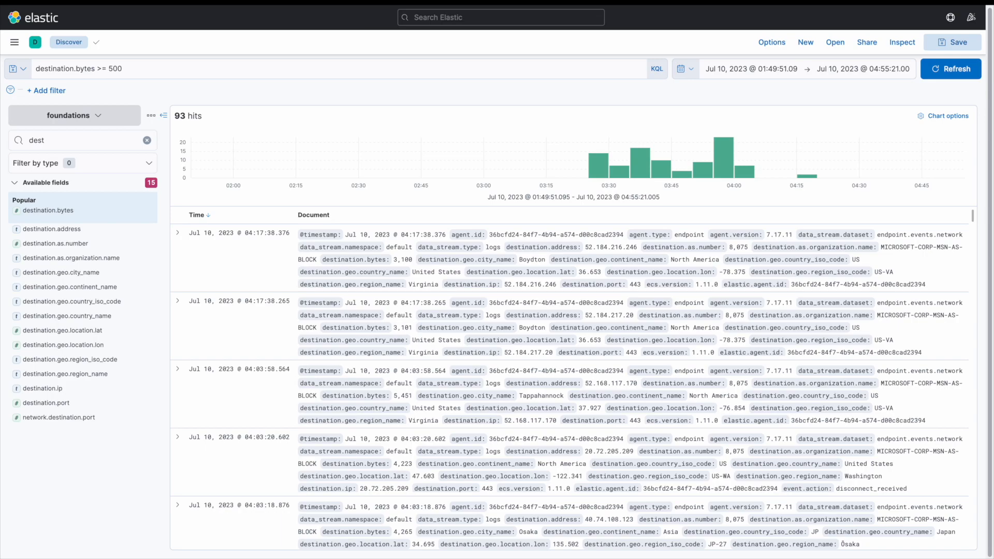
Replace the query with process.command_line: * and run it.
{"action": "left_click", "coordinate": [166, 69]}
{"action": "key", "text": "BackSpace"}
{"action": "key", "text": "BackSpace"}
{"action": "key", "text": "BackSpace"}
{"action": "key", "text": "BackSpace"}
{"action": "key", "text": "BackSpace"}
{"action": "key", "text": "BackSpace"}
{"action": "key", "text": "BackSpace"}
{"action": "key", "text": "BackSpace"}
{"action": "key", "text": "BackSpace"}
{"action": "key", "text": "BackSpace"}
{"action": "key", "text": "BackSpace"}
{"action": "key", "text": "BackSpace"}
{"action": "key", "text": "BackSpace"}
{"action": "key", "text": "BackSpace"}
{"action": "key", "text": "BackSpace"}
{"action": "key", "text": "BackSpace"}
{"action": "key", "text": "BackSpace"}
{"action": "key", "text": "BackSpace"}
{"action": "key", "text": "BackSpace"}
{"action": "key", "text": "BackSpace"}
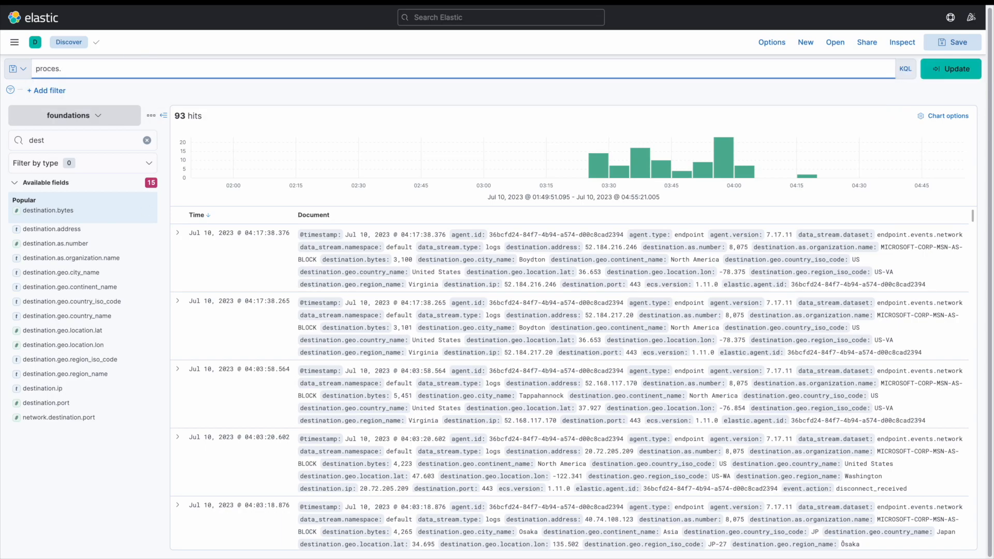
{"action": "type", "text": "pr"}
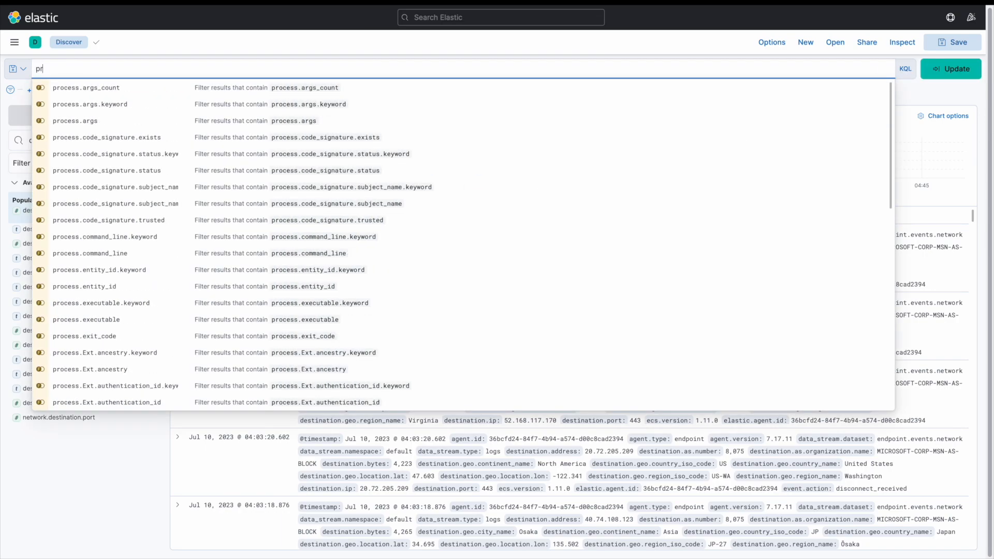
{"action": "type", "text": "ocess.command_line: "}
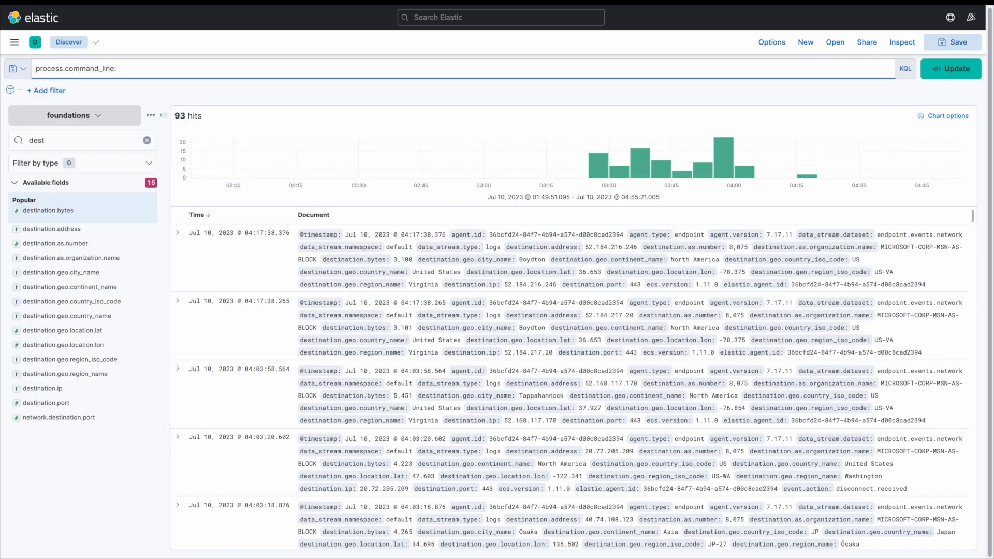
{"action": "type", "text": "*"}
{"action": "key", "text": "Return"}
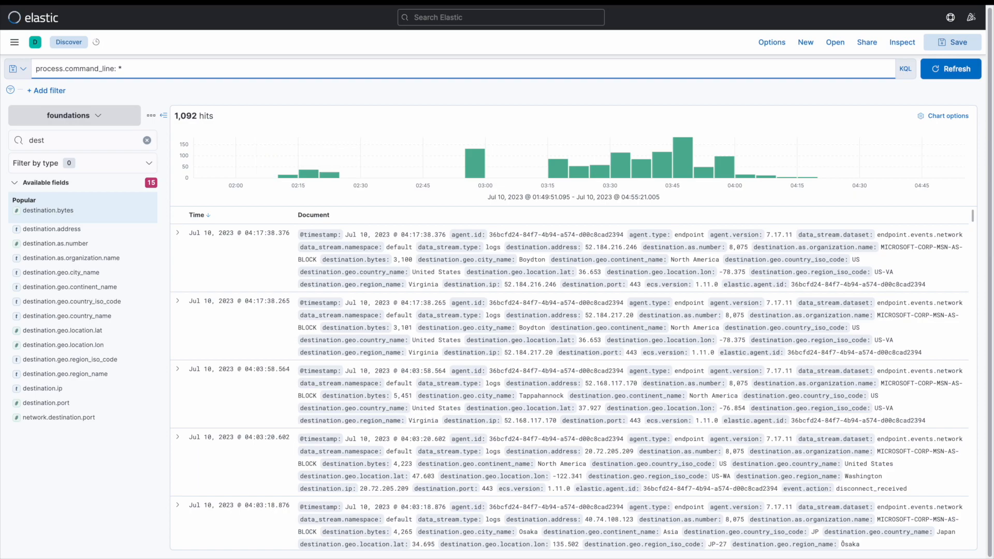
Filter the field list for process. and add process.command_line as a table column.
{"action": "double_click", "coordinate": [60, 140]}
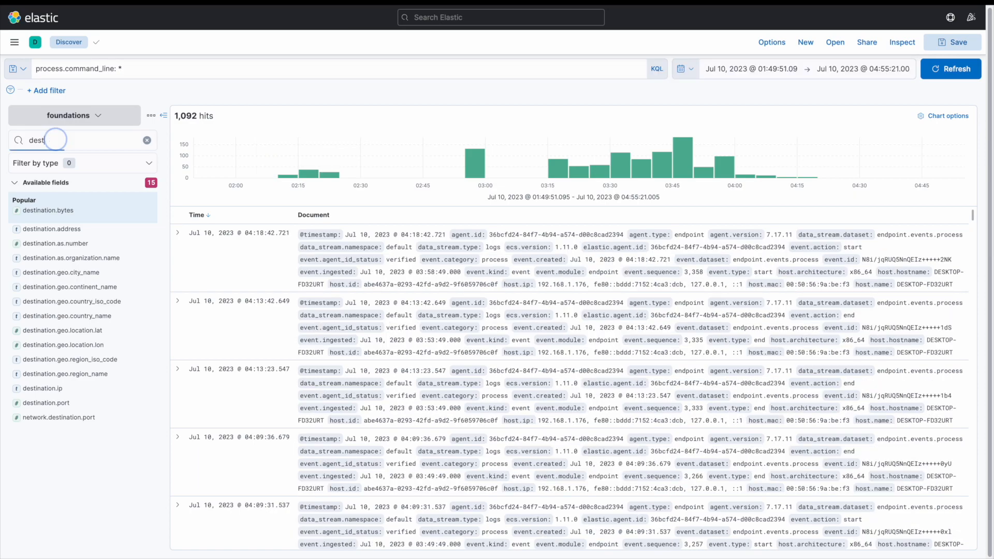
{"action": "type", "text": "pro"}
{"action": "key", "text": "BackSpace"}
{"action": "key", "text": "BackSpace"}
{"action": "key", "text": "BackSpace"}
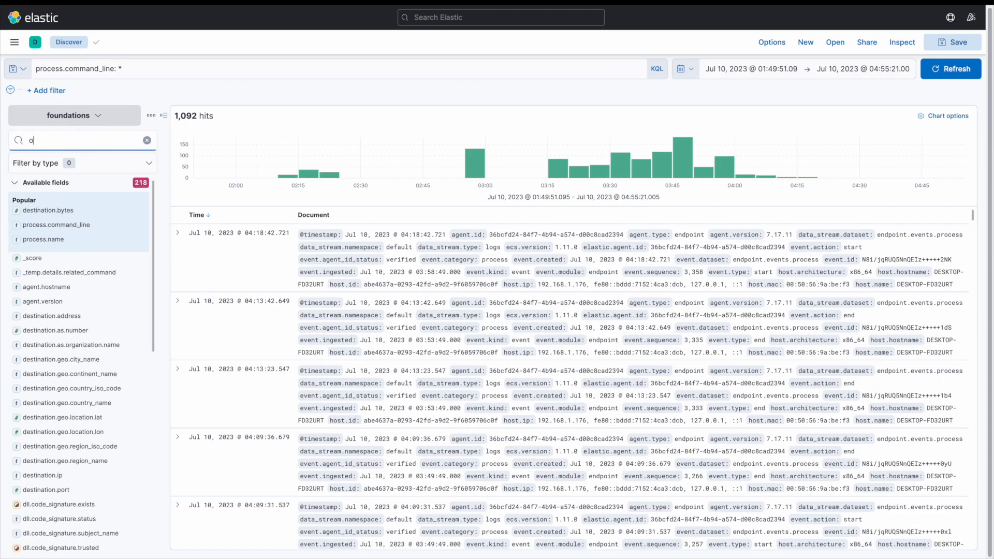
{"action": "type", "text": "process."}
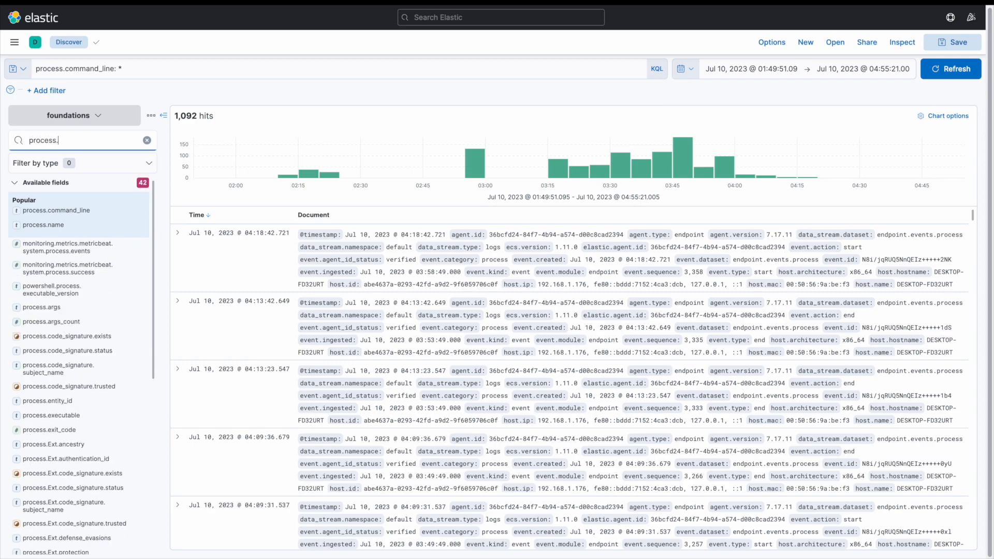
{"action": "left_click", "coordinate": [92, 212]}
{"action": "left_click", "coordinate": [138, 210]}
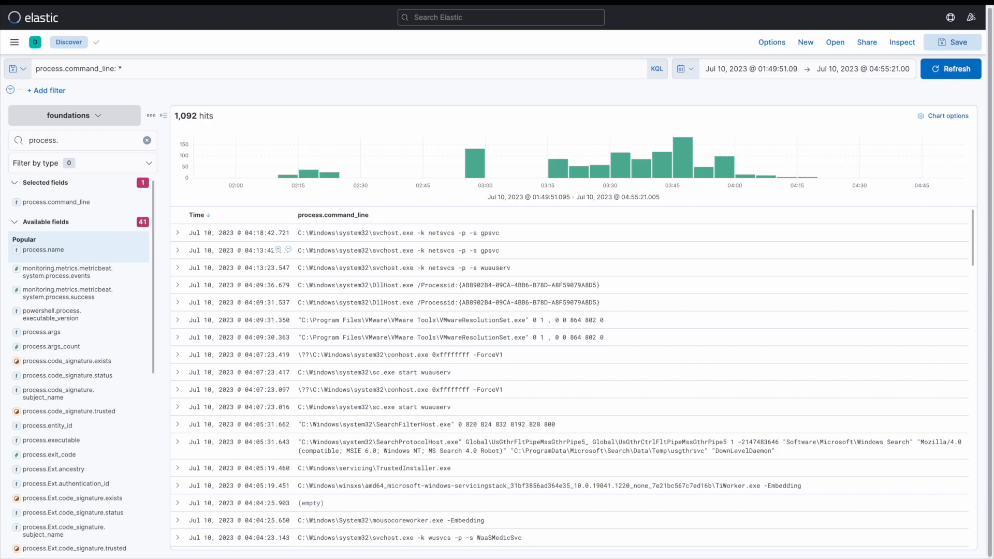
Scroll through the listed process command lines and back to the top.
{"action": "scroll", "coordinate": [570, 311], "scroll_direction": "down", "scroll_amount": 3}
{"action": "scroll", "coordinate": [570, 310], "scroll_direction": "down", "scroll_amount": 10}
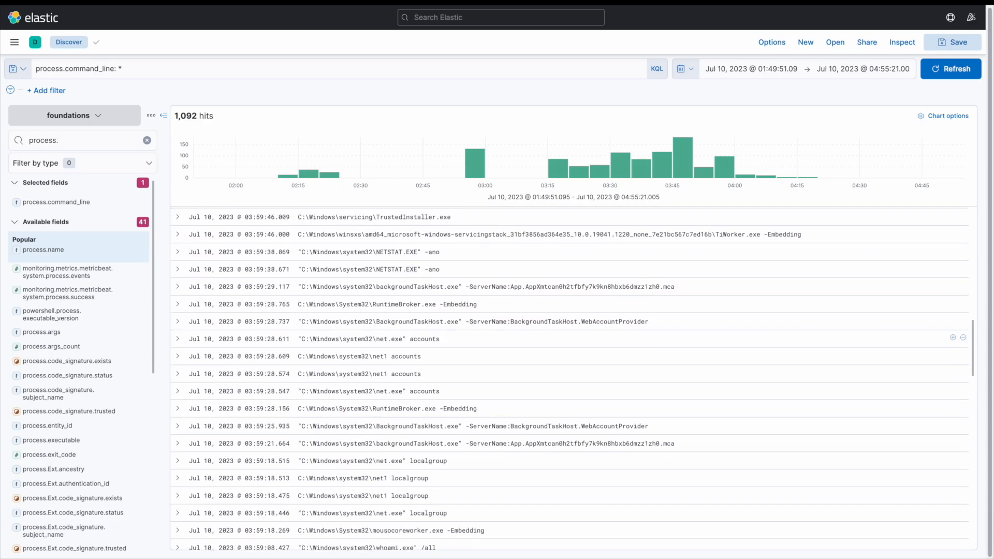
{"action": "scroll", "coordinate": [569, 378], "scroll_direction": "down", "scroll_amount": 10}
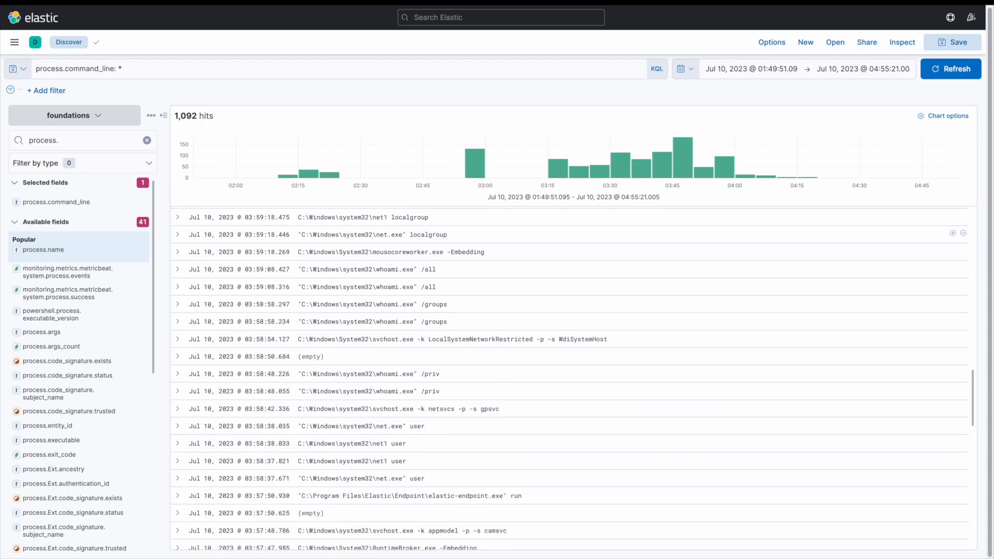
{"action": "scroll", "coordinate": [569, 378], "scroll_direction": "down", "scroll_amount": 10}
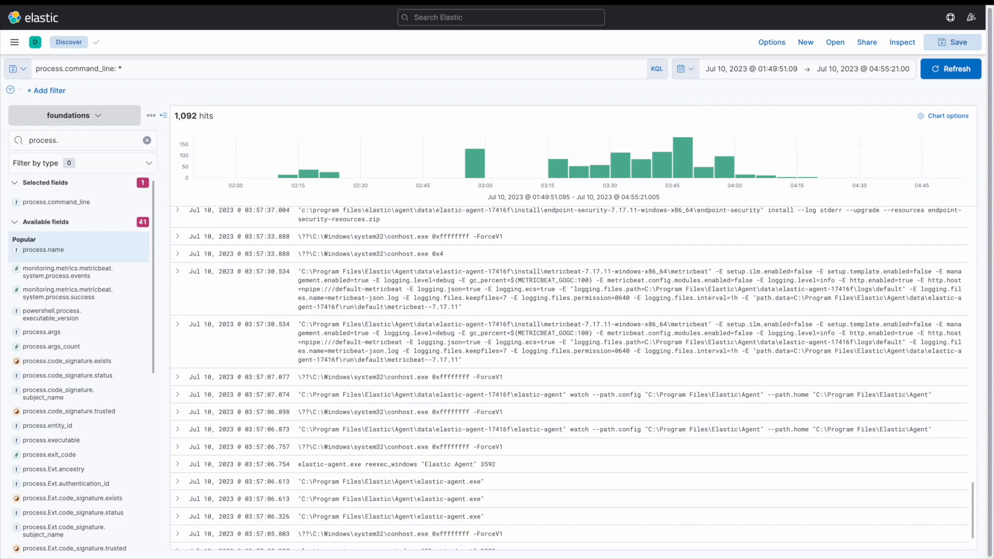
{"action": "scroll", "coordinate": [570, 378], "scroll_direction": "up", "scroll_amount": 15}
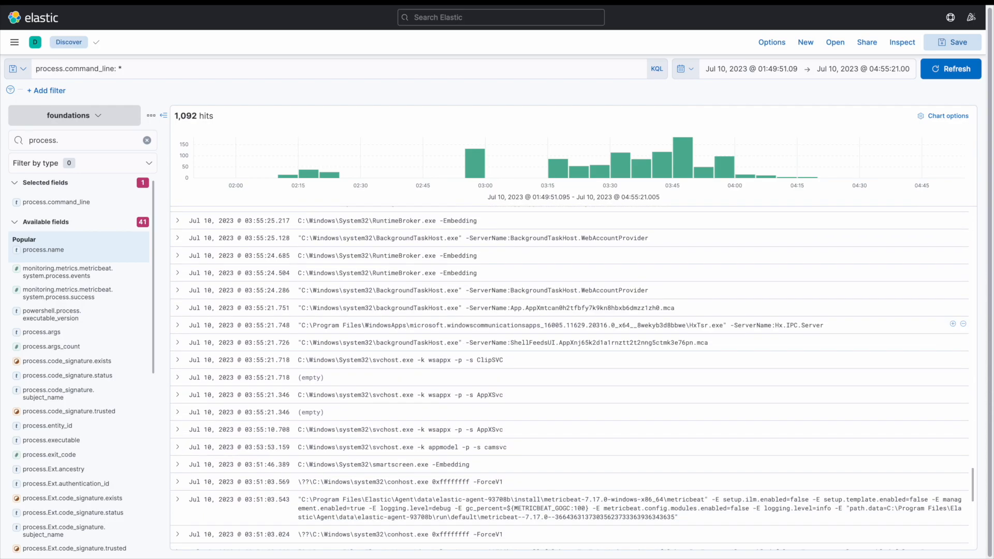
{"action": "scroll", "coordinate": [570, 378], "scroll_direction": "up", "scroll_amount": 8}
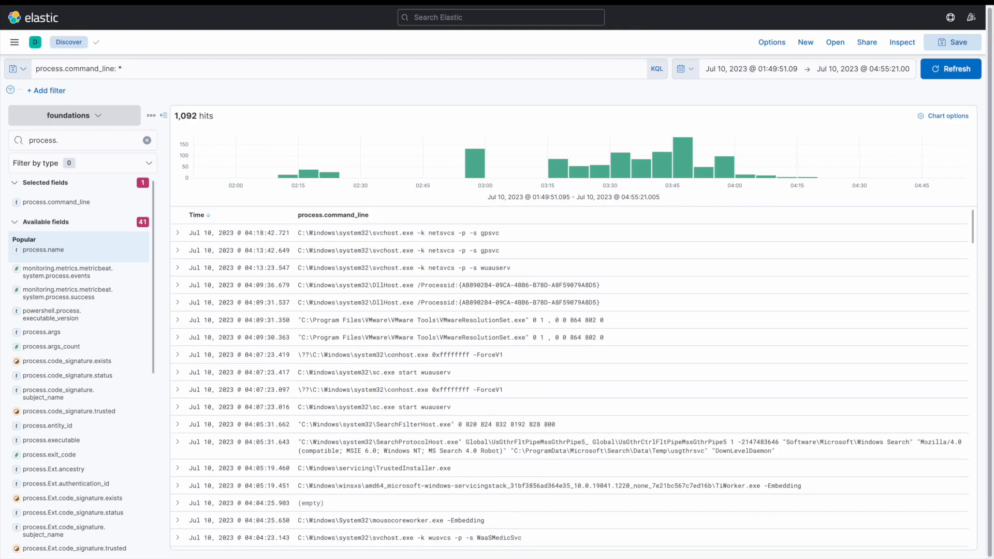